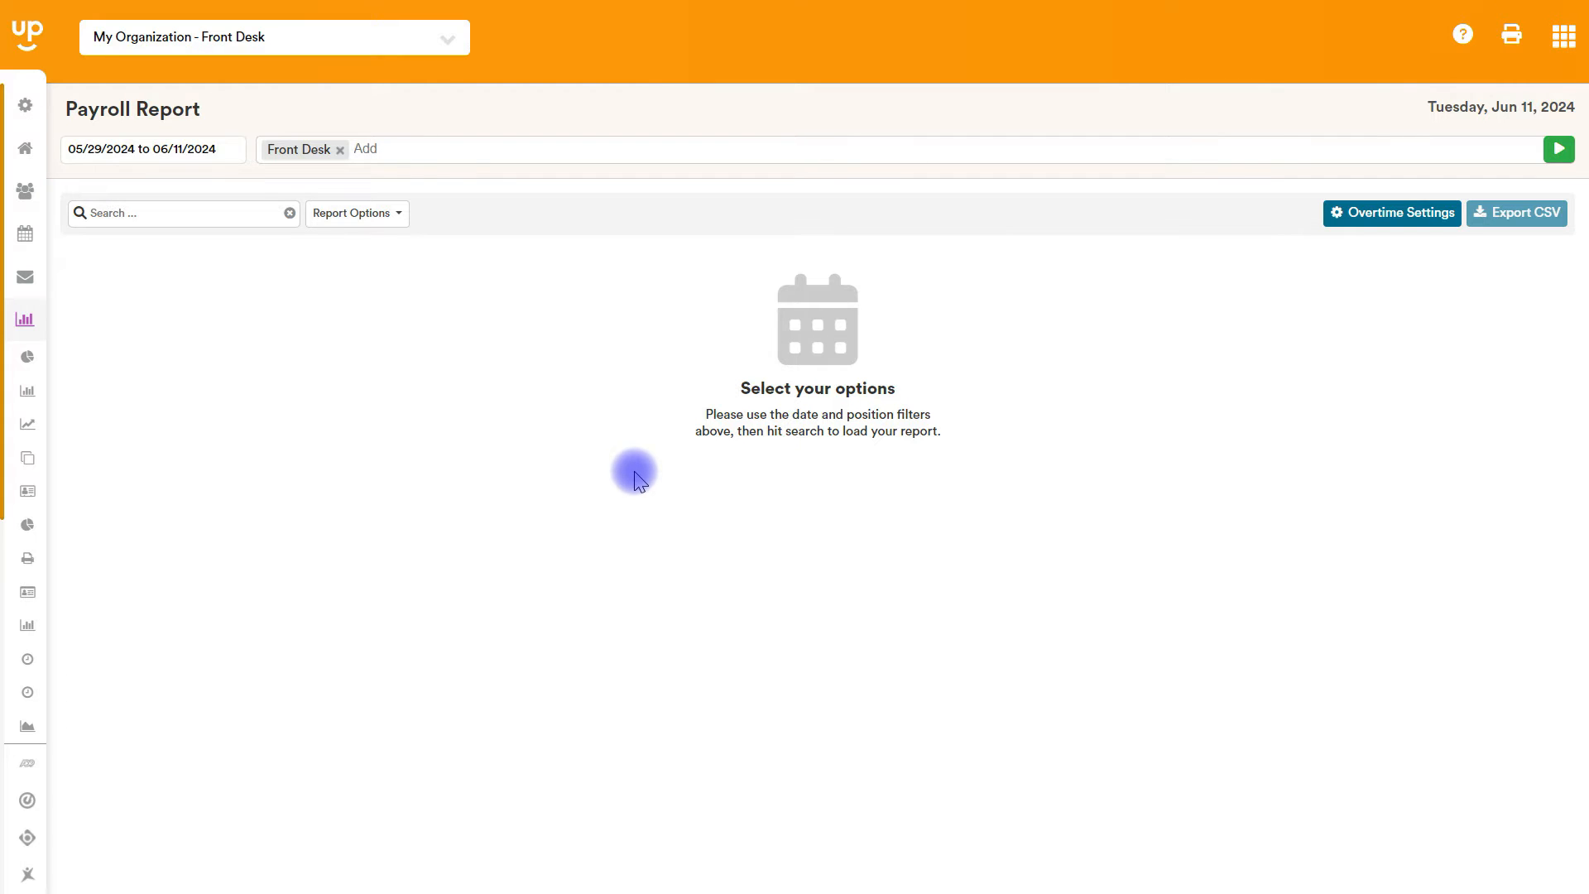
Open the Payroll Report and review its available report options
mouse_move(51, 203)
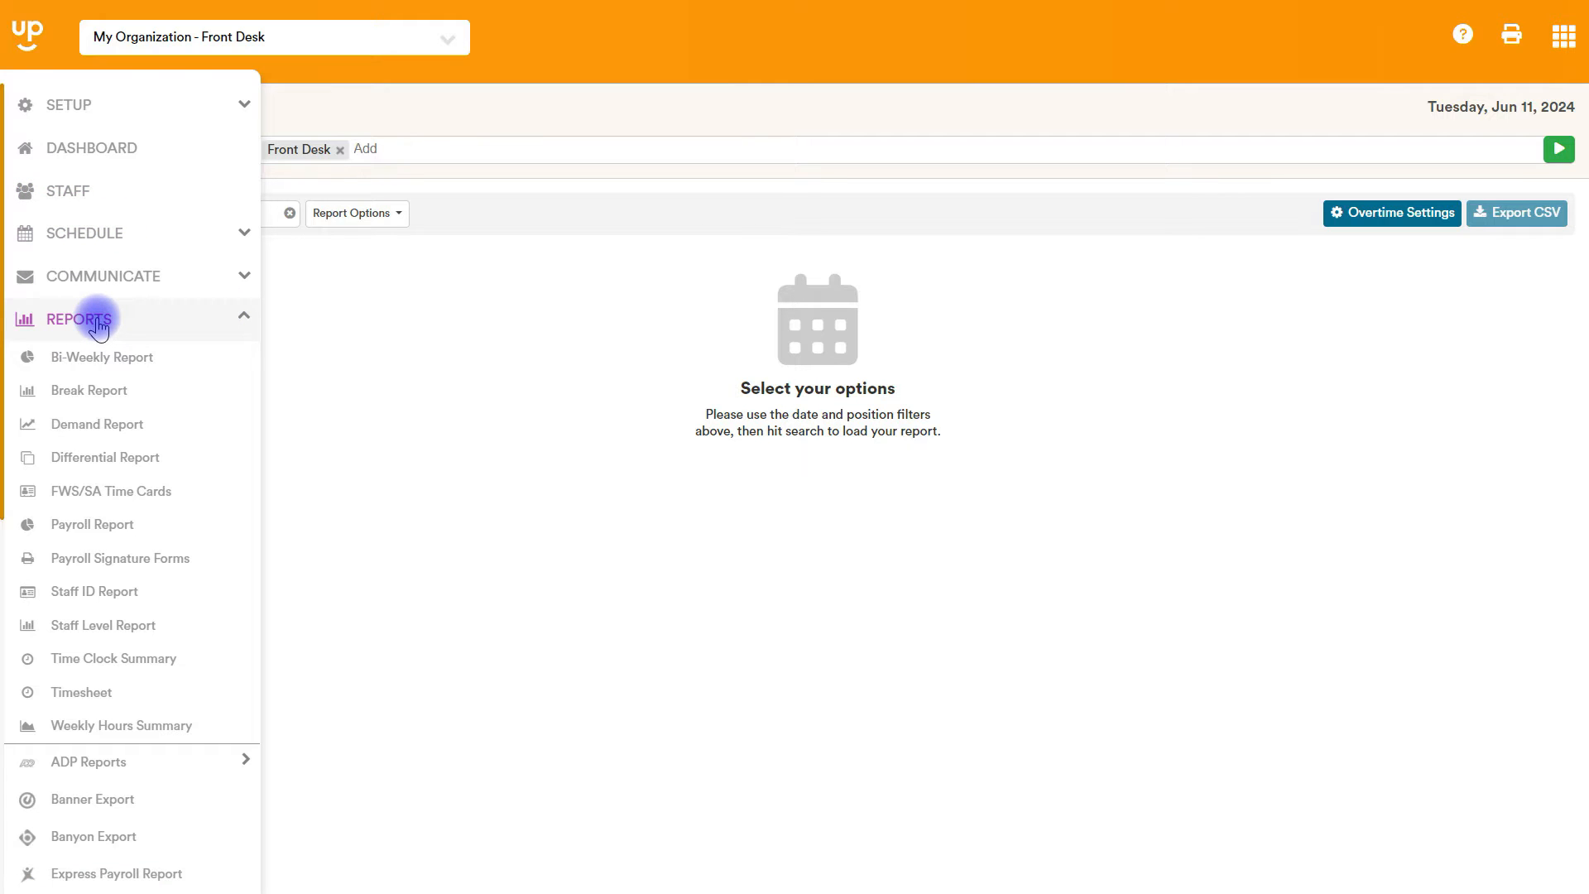
left_click(92, 527)
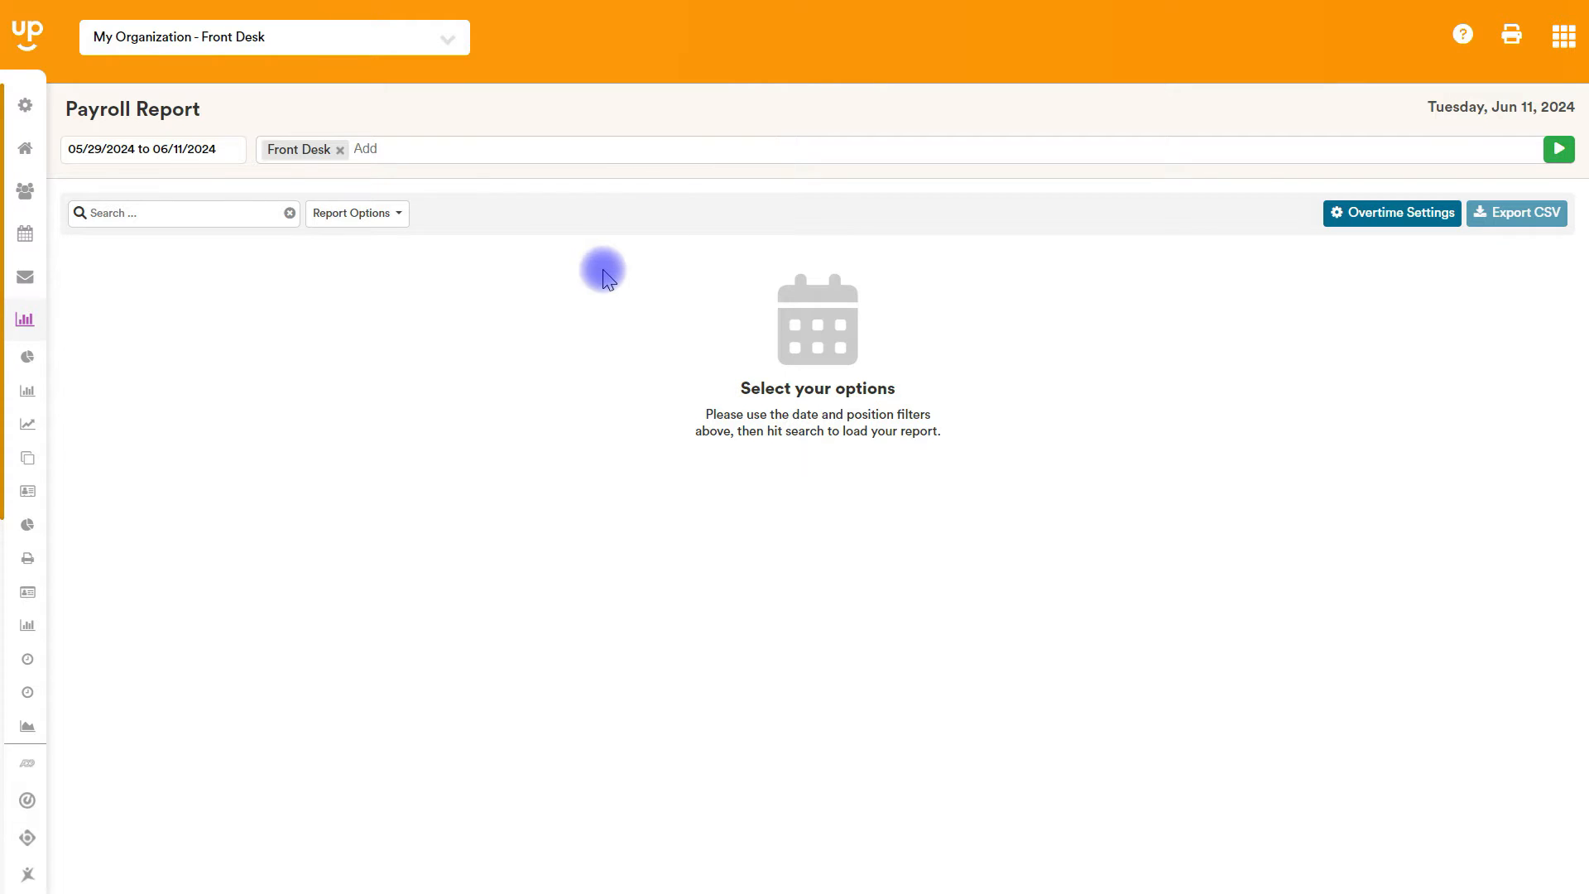
left_click(370, 215)
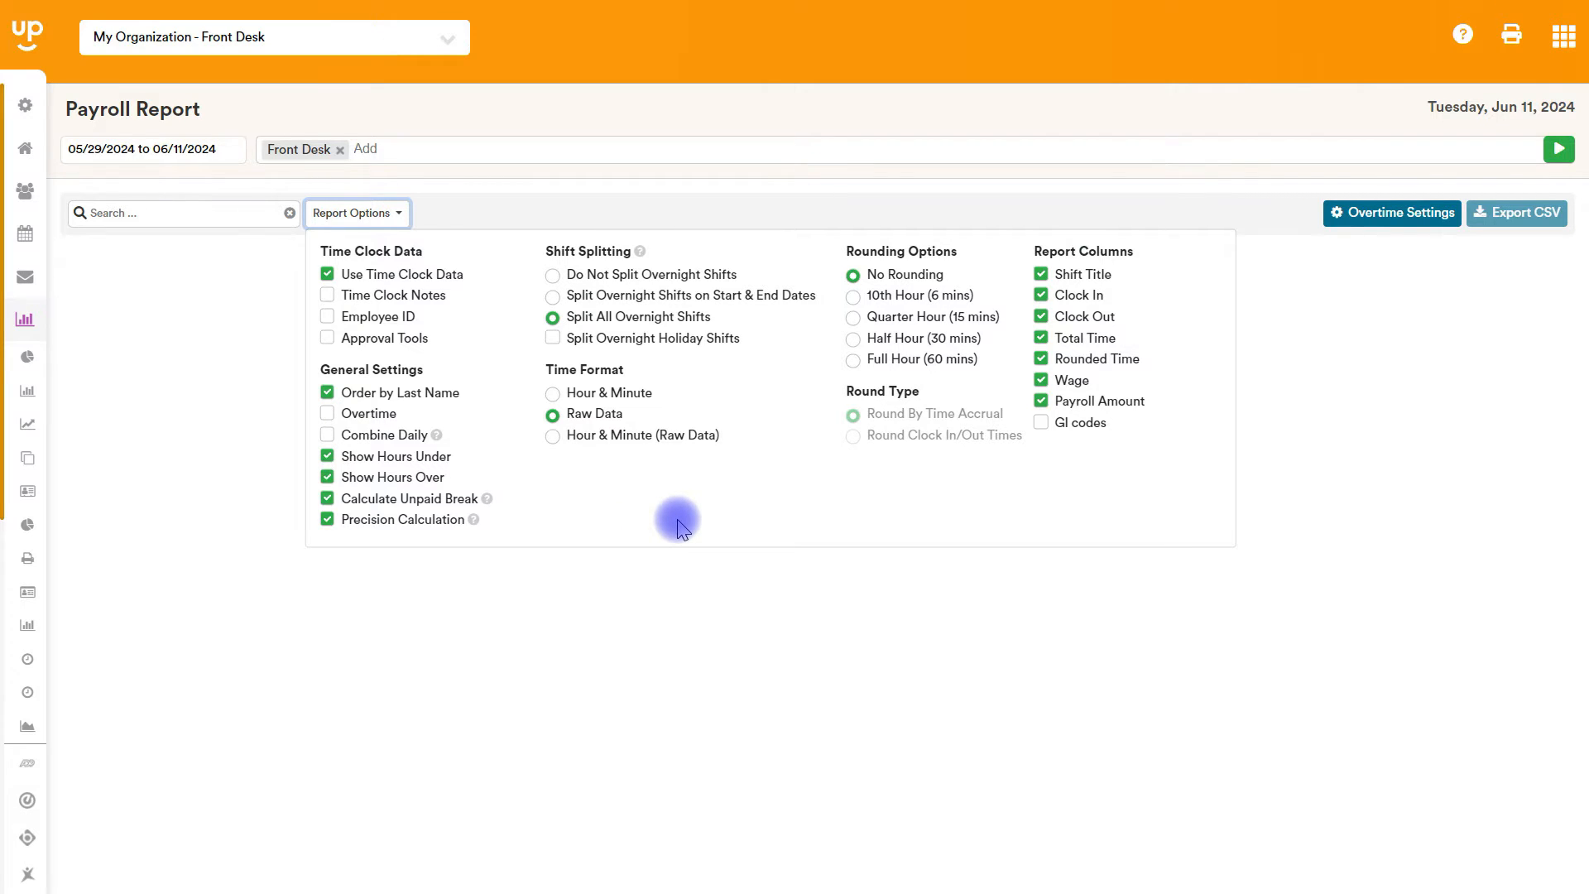
left_click(379, 220)
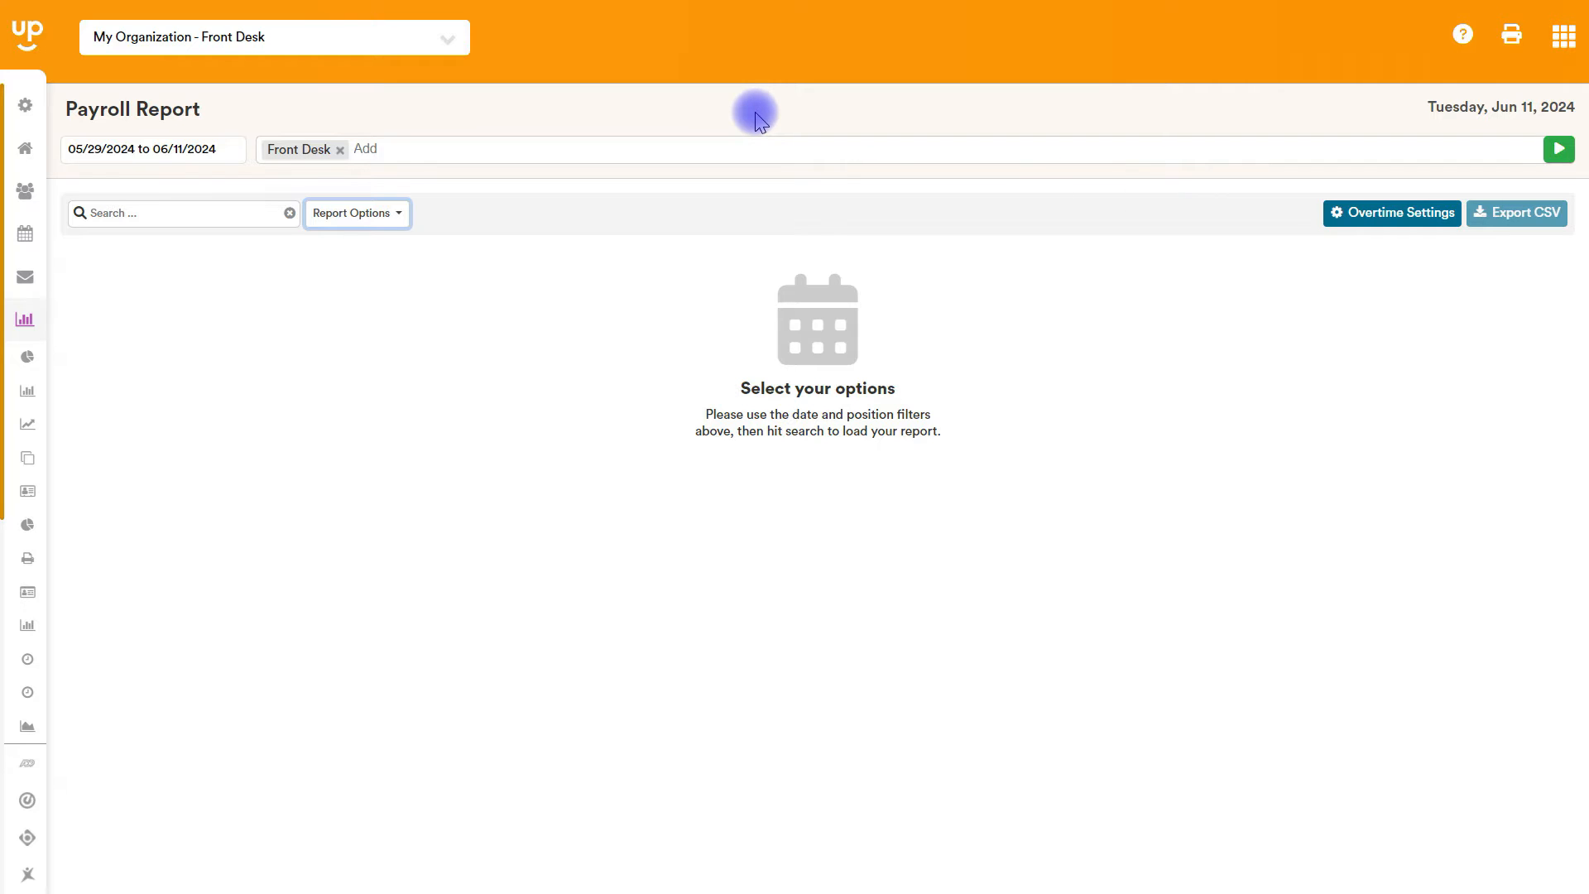
Set the payroll report's date range to 05/01/2024 to 05/31/2024
left_click(124, 153)
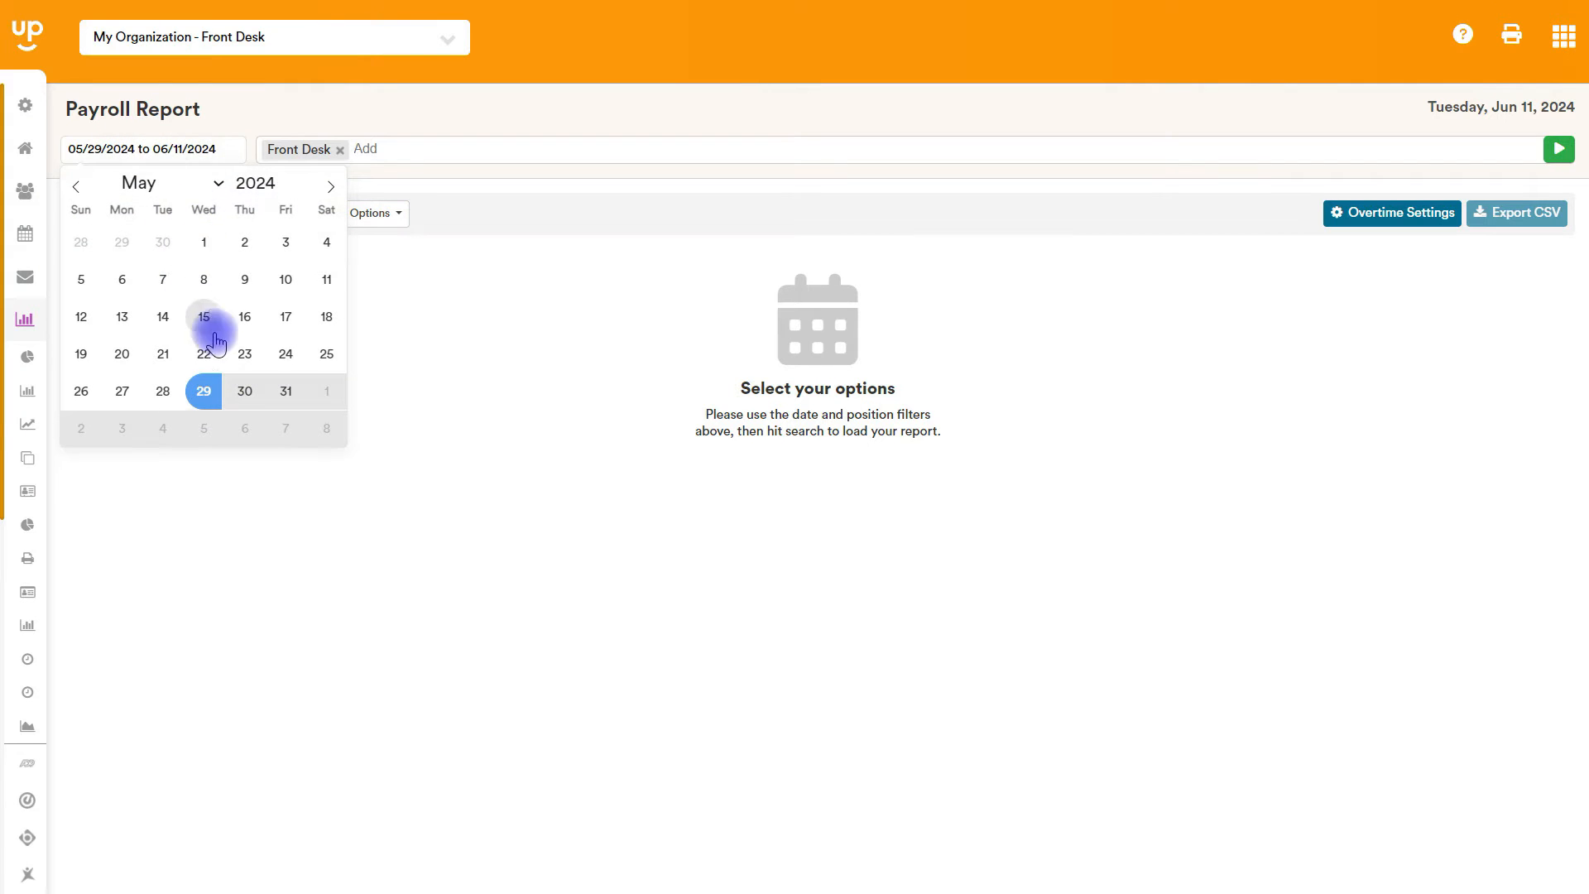
left_click(207, 246)
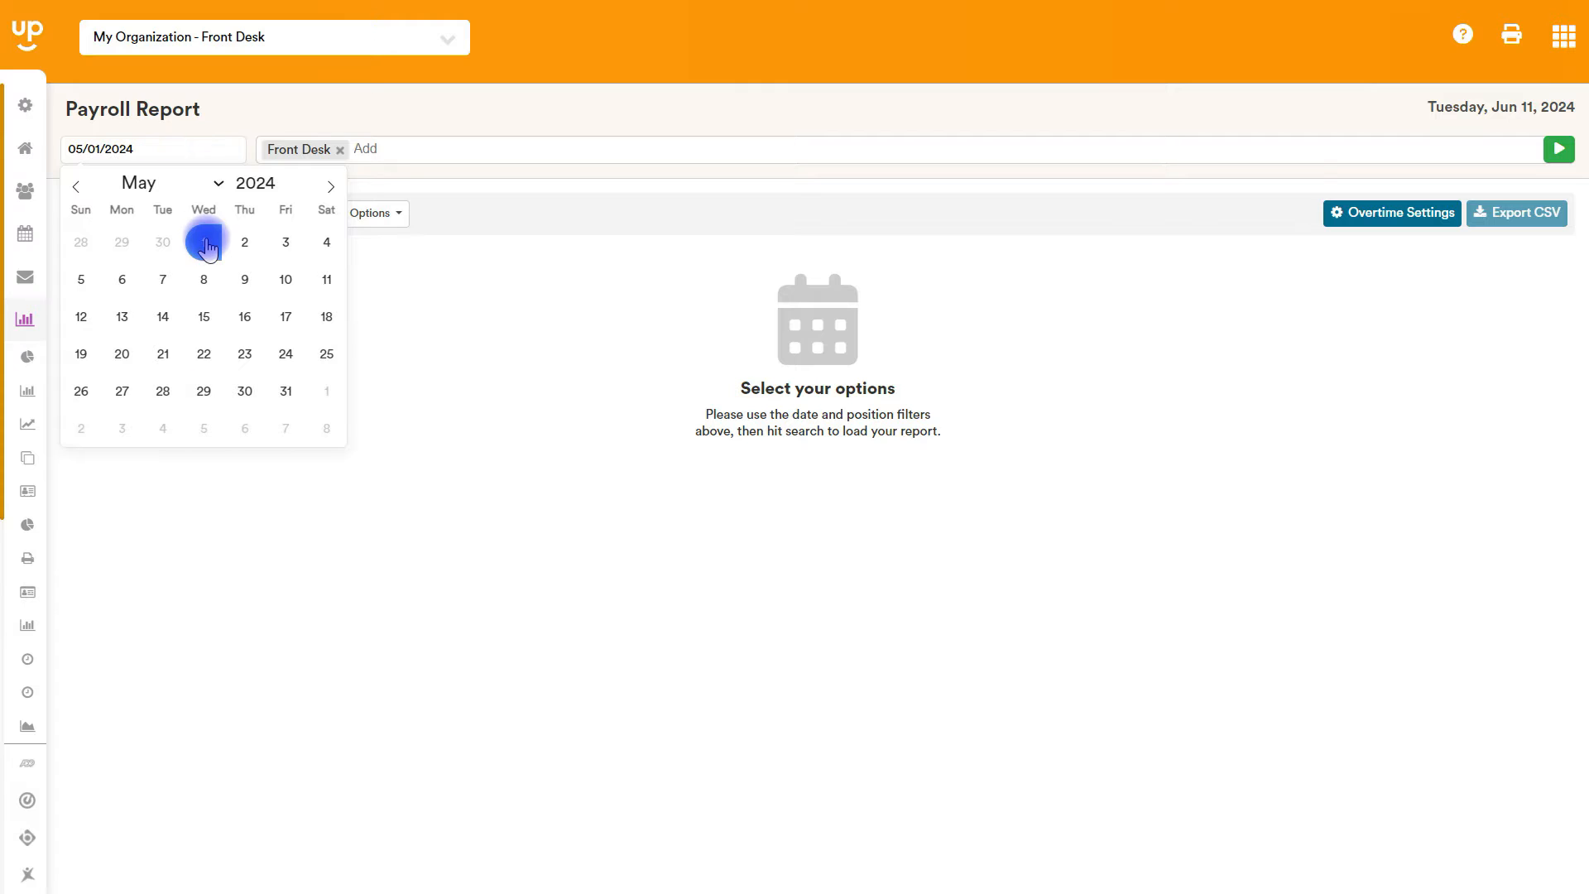
left_click(285, 390)
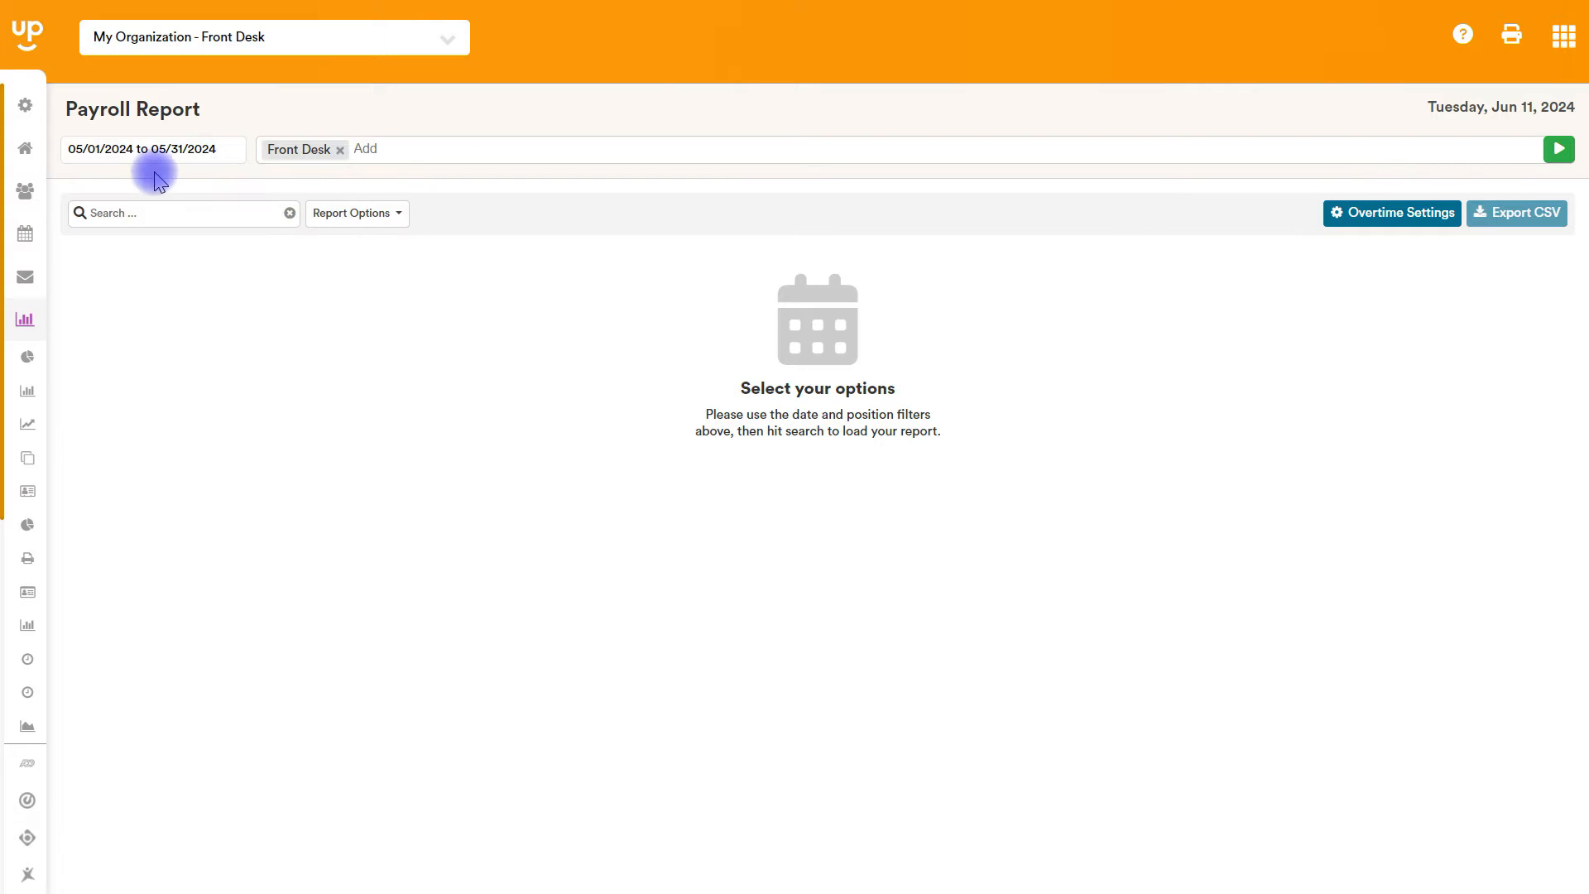
Try adding the positions A - Test 1 and All Staff to the report filter, and remove both again
left_click(487, 149)
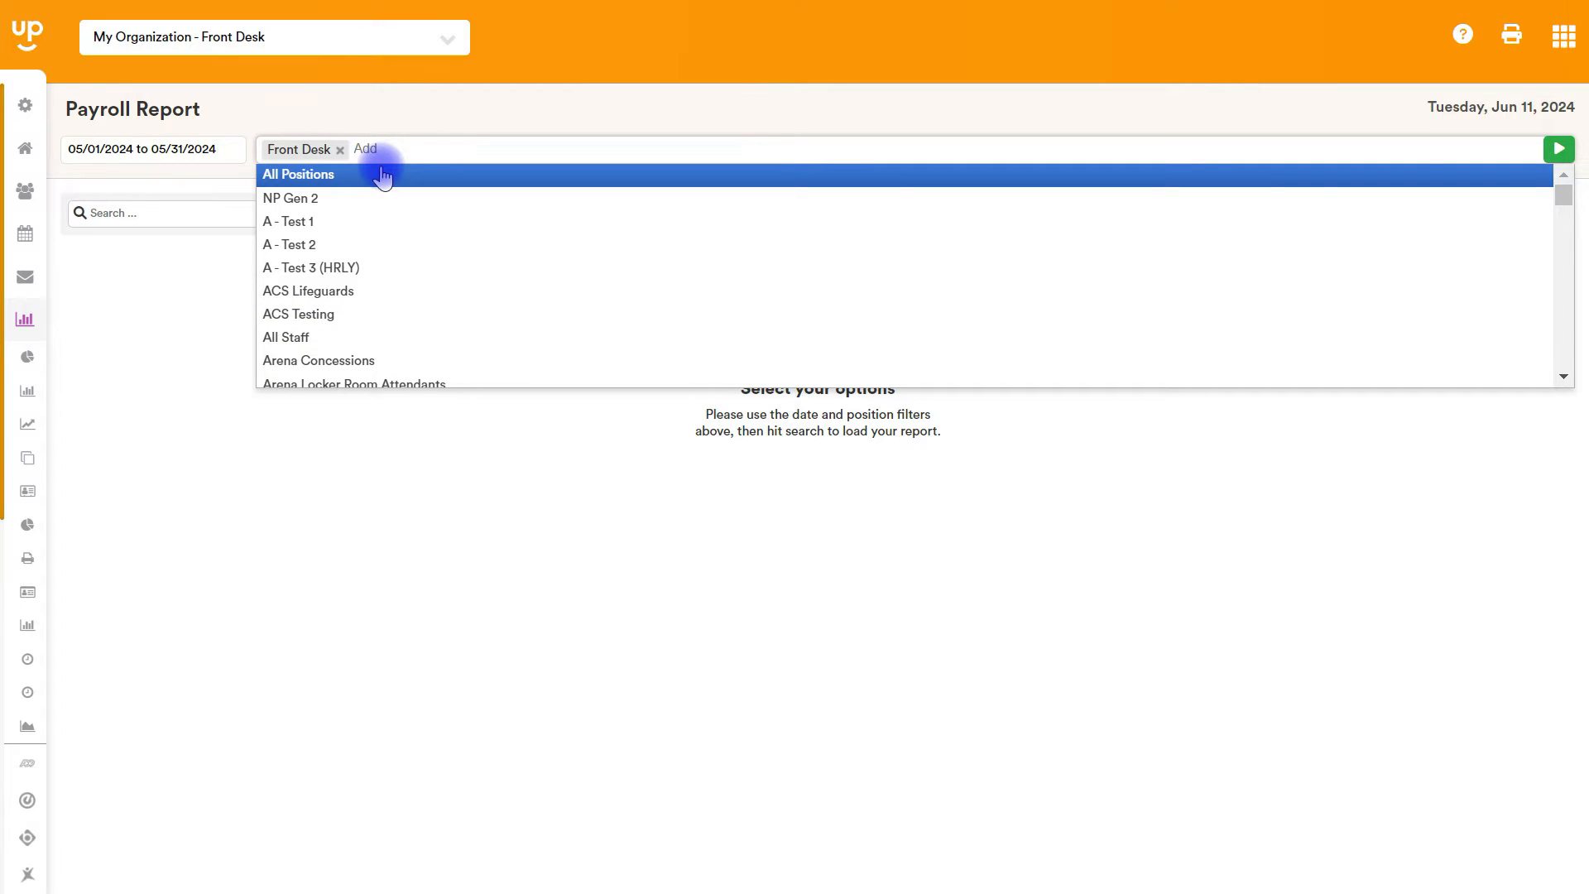
left_click(365, 220)
left_click(530, 150)
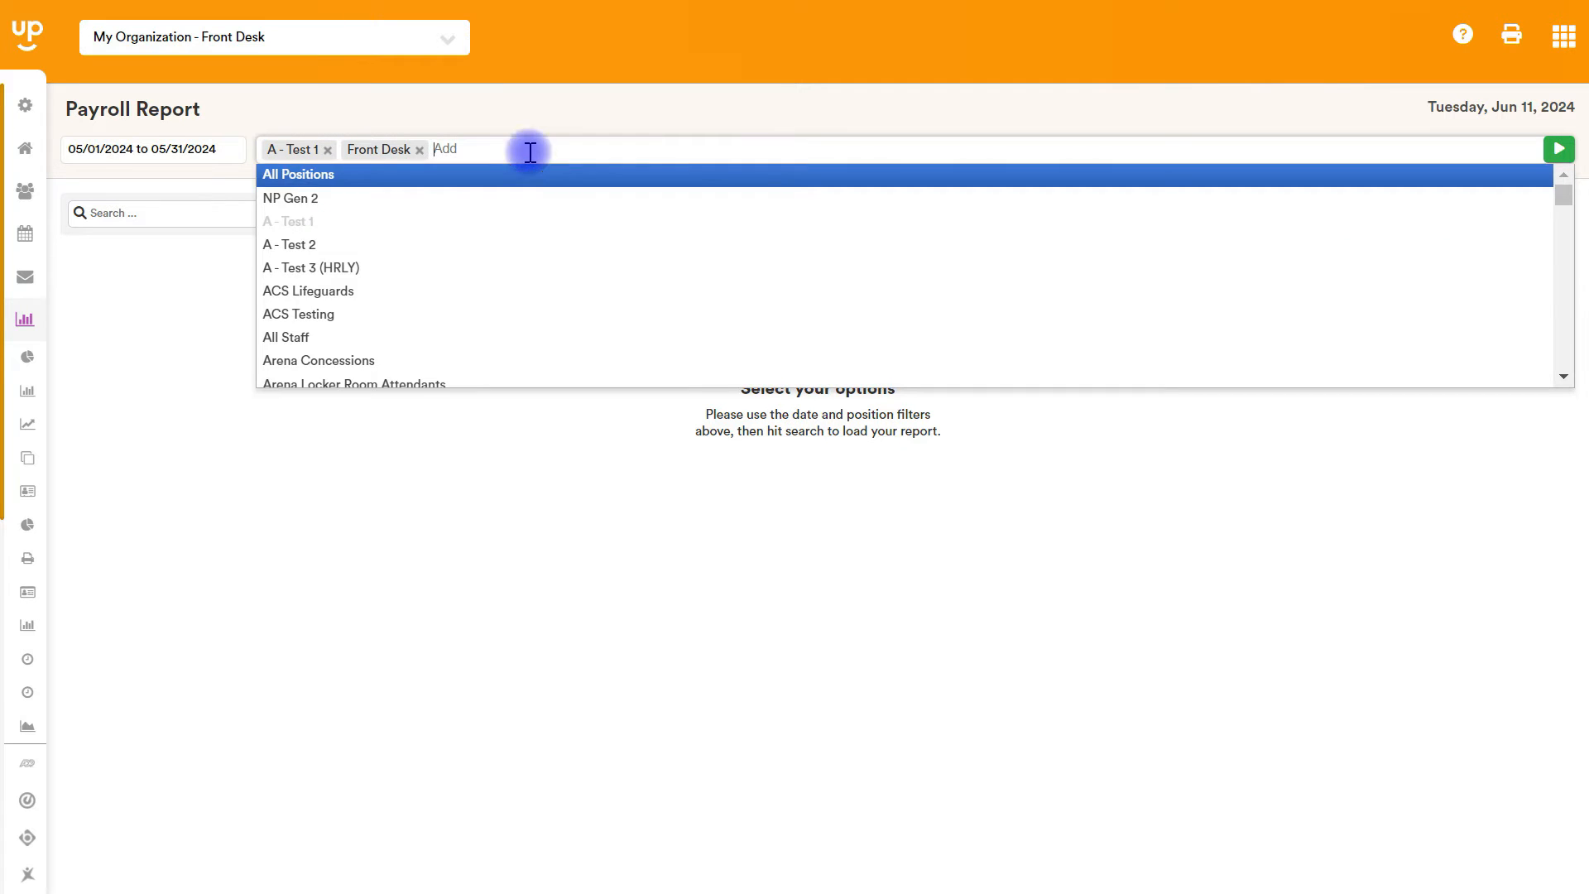
left_click(409, 337)
left_click(404, 149)
left_click(328, 150)
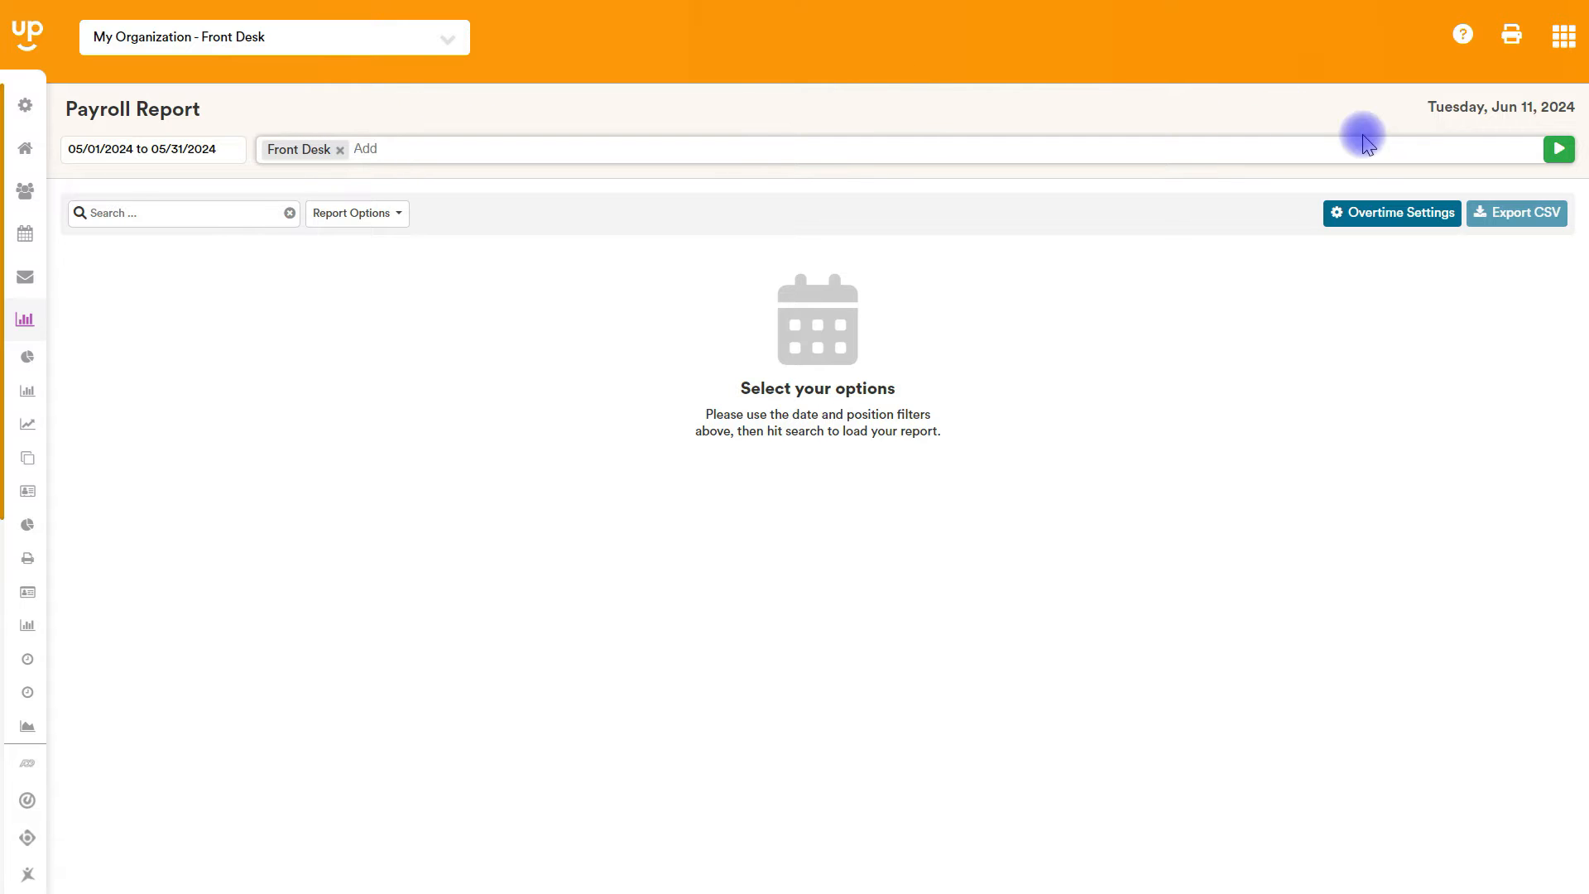
Run the payroll report for the Front Desk position and open its report options
left_click(1562, 151)
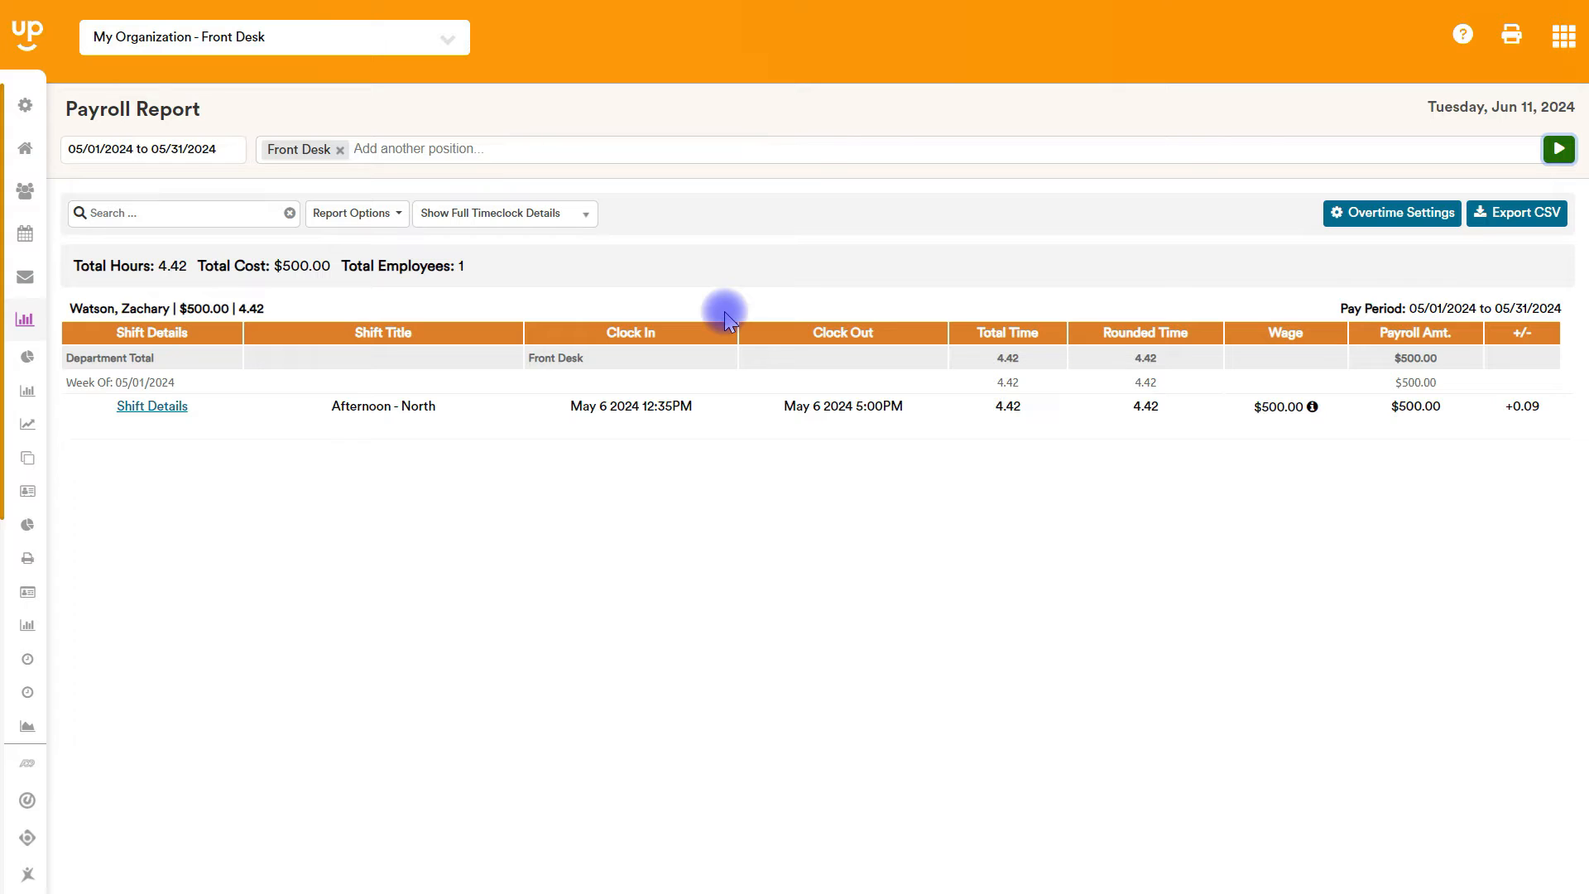
left_click(364, 215)
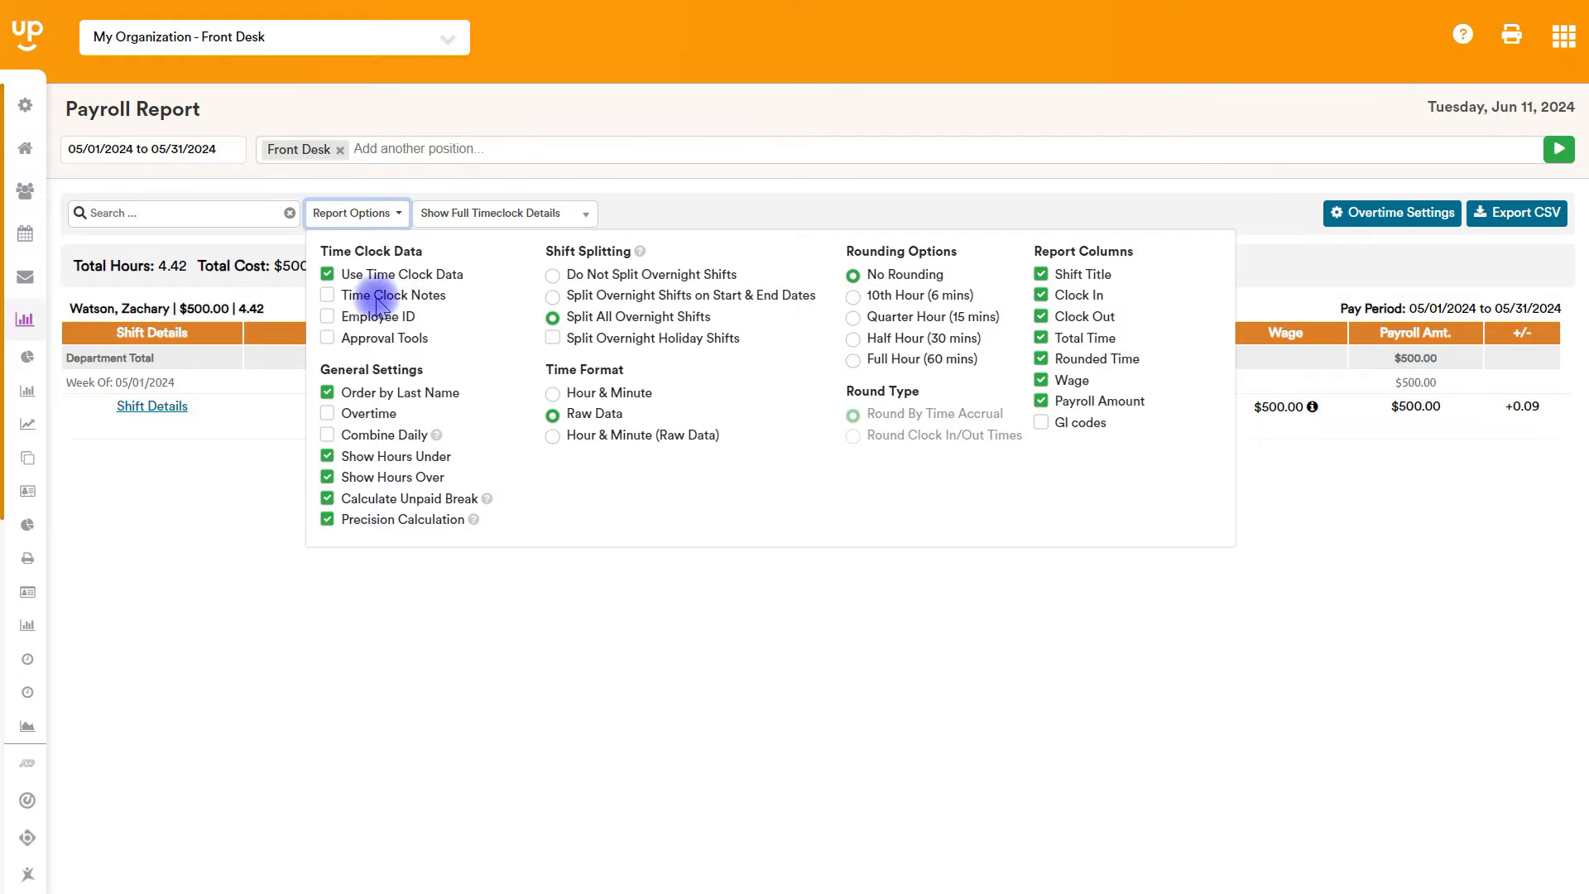
Toggle Use Time Clock Data off and back on, and briefly enable Time Clock Notes and Employee ID
left_click(327, 274)
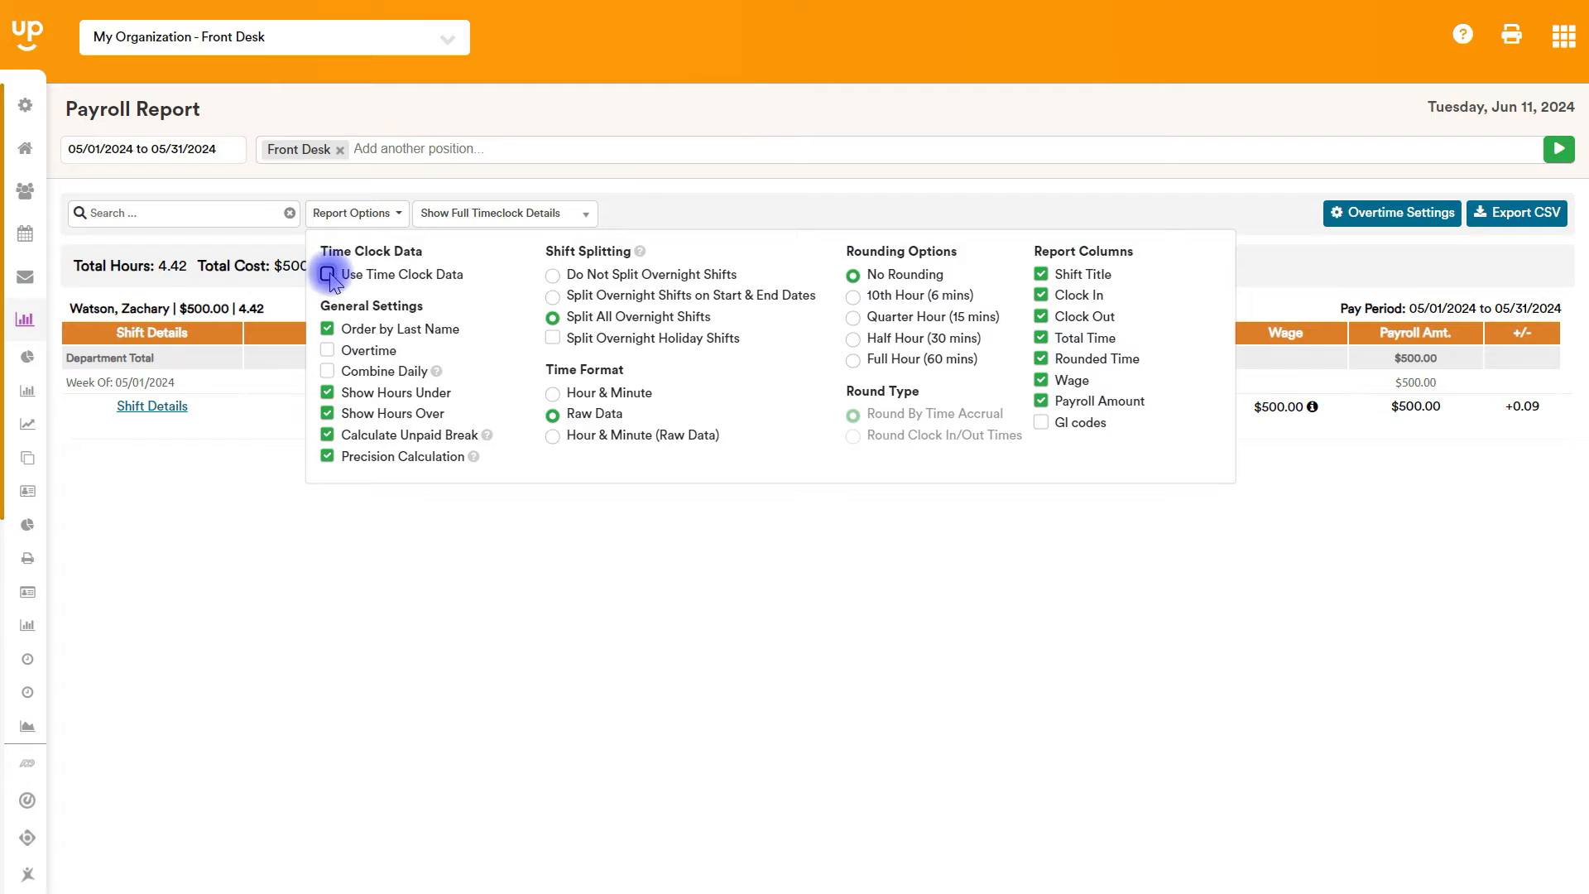
left_click(328, 277)
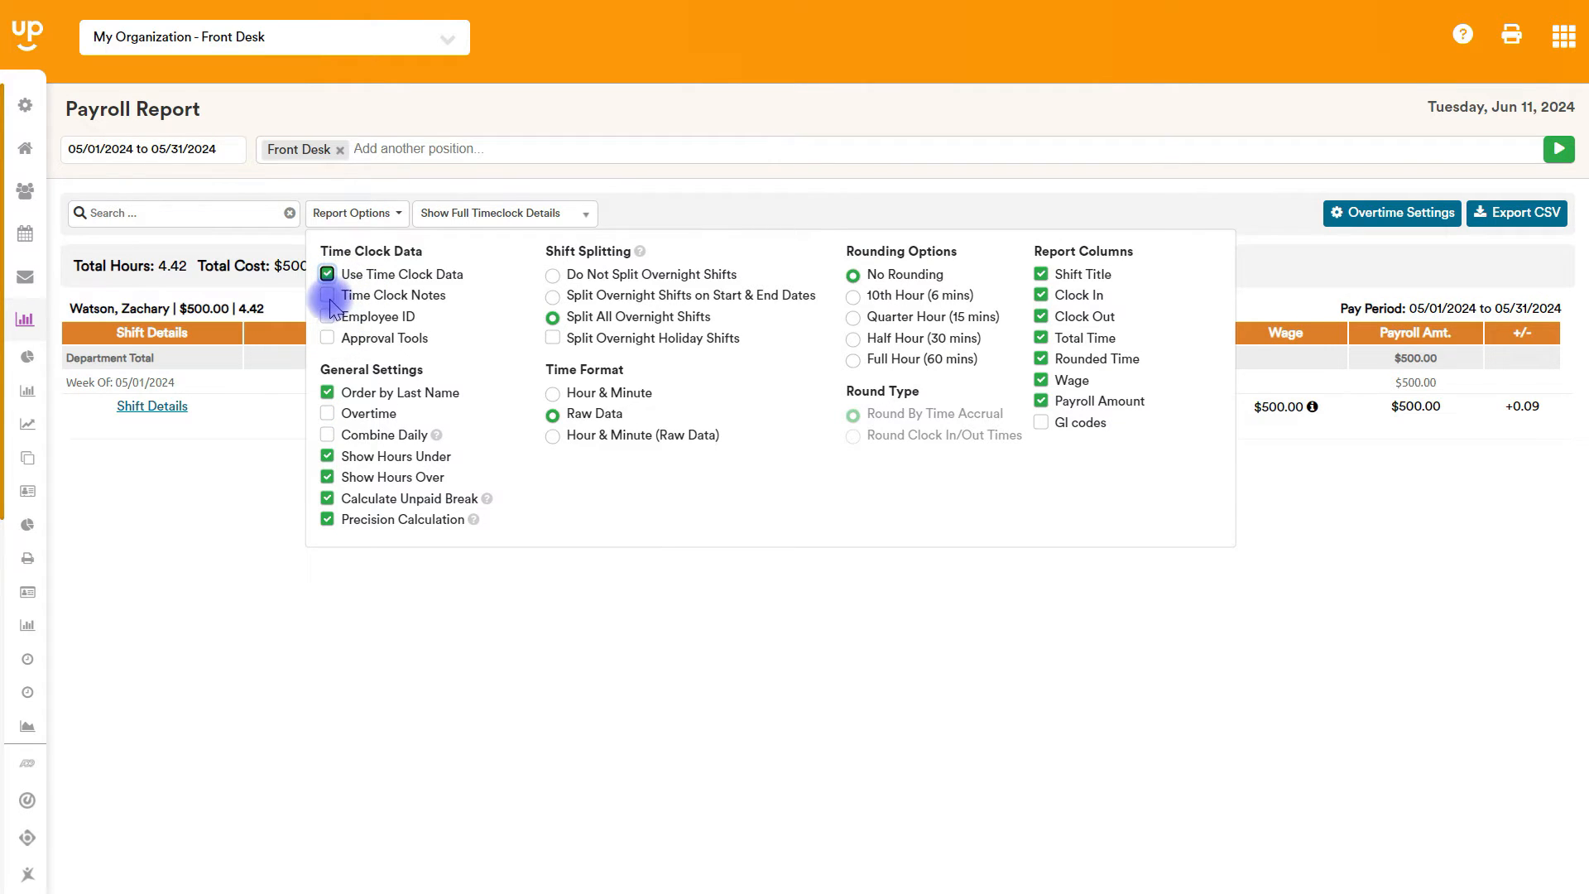
left_click(330, 298)
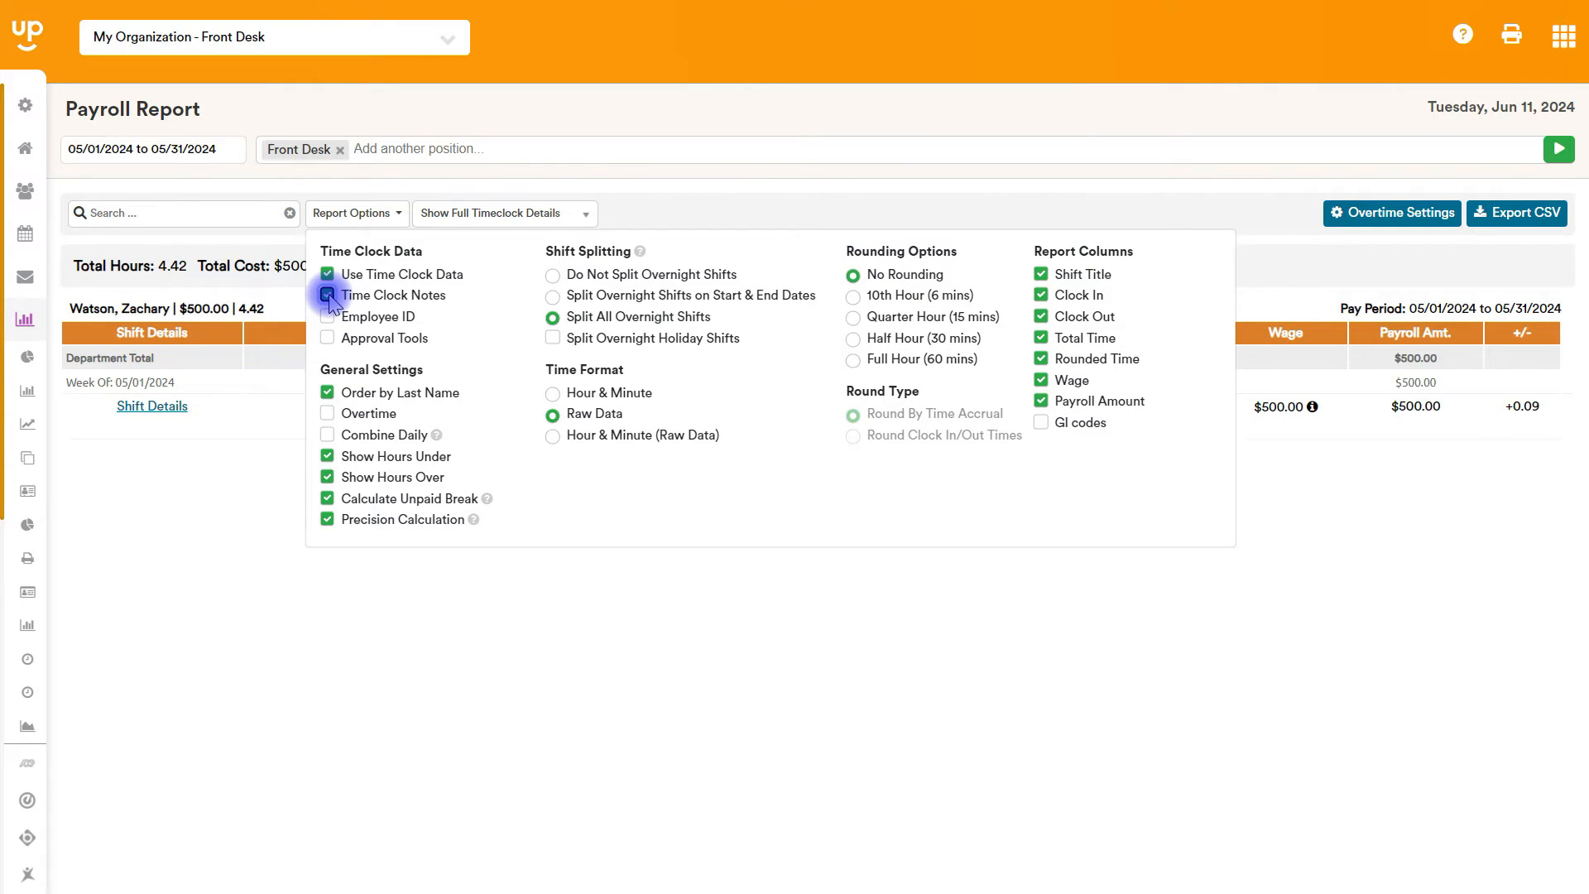
left_click(328, 296)
left_click(329, 318)
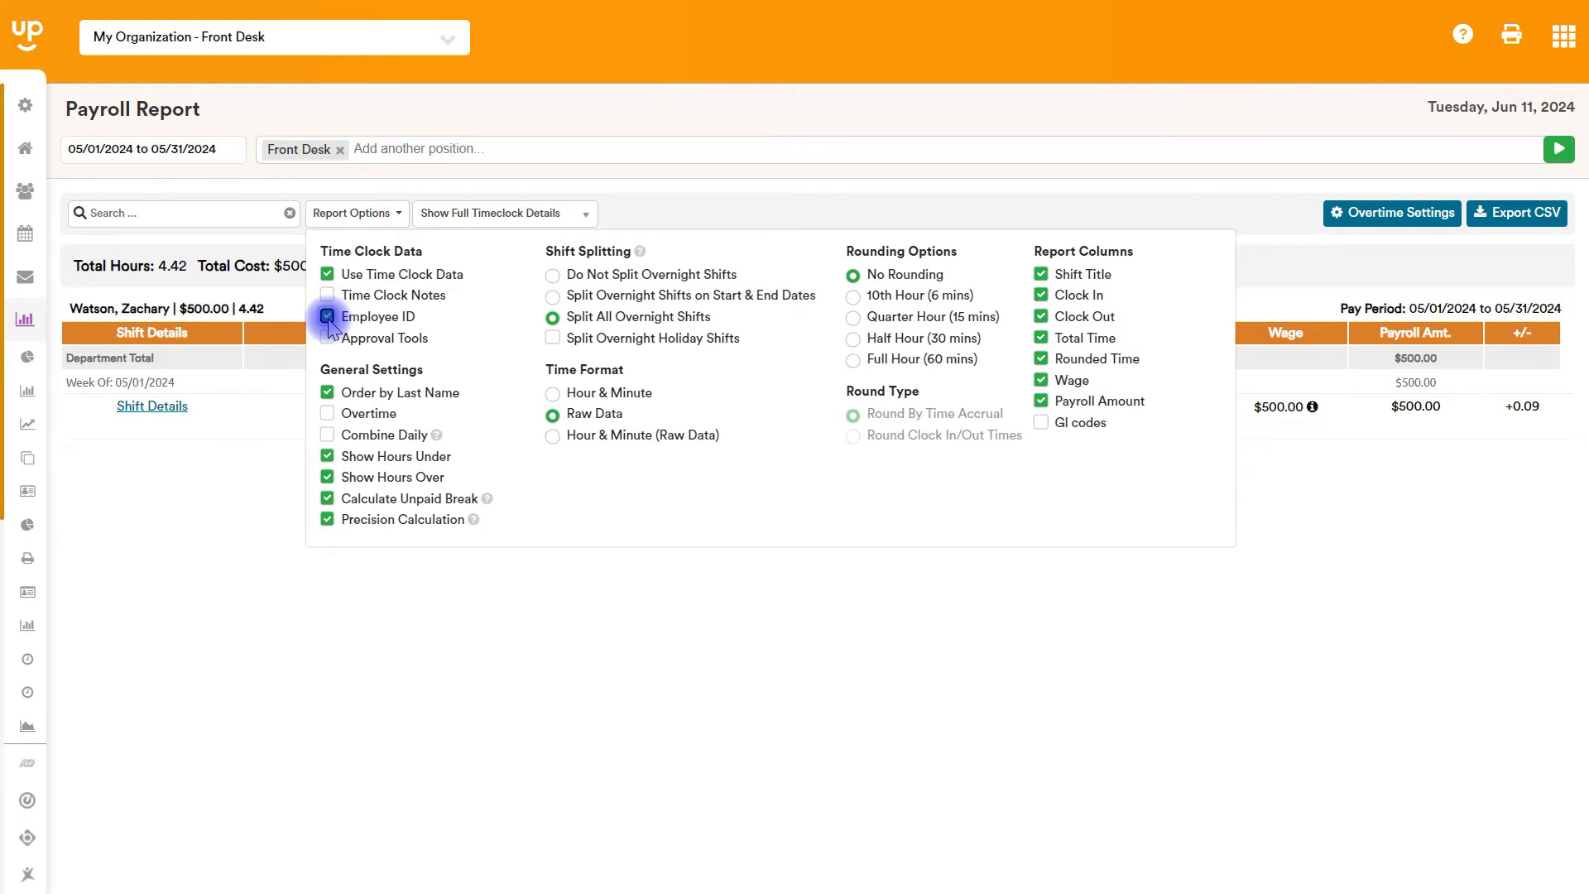
left_click(329, 320)
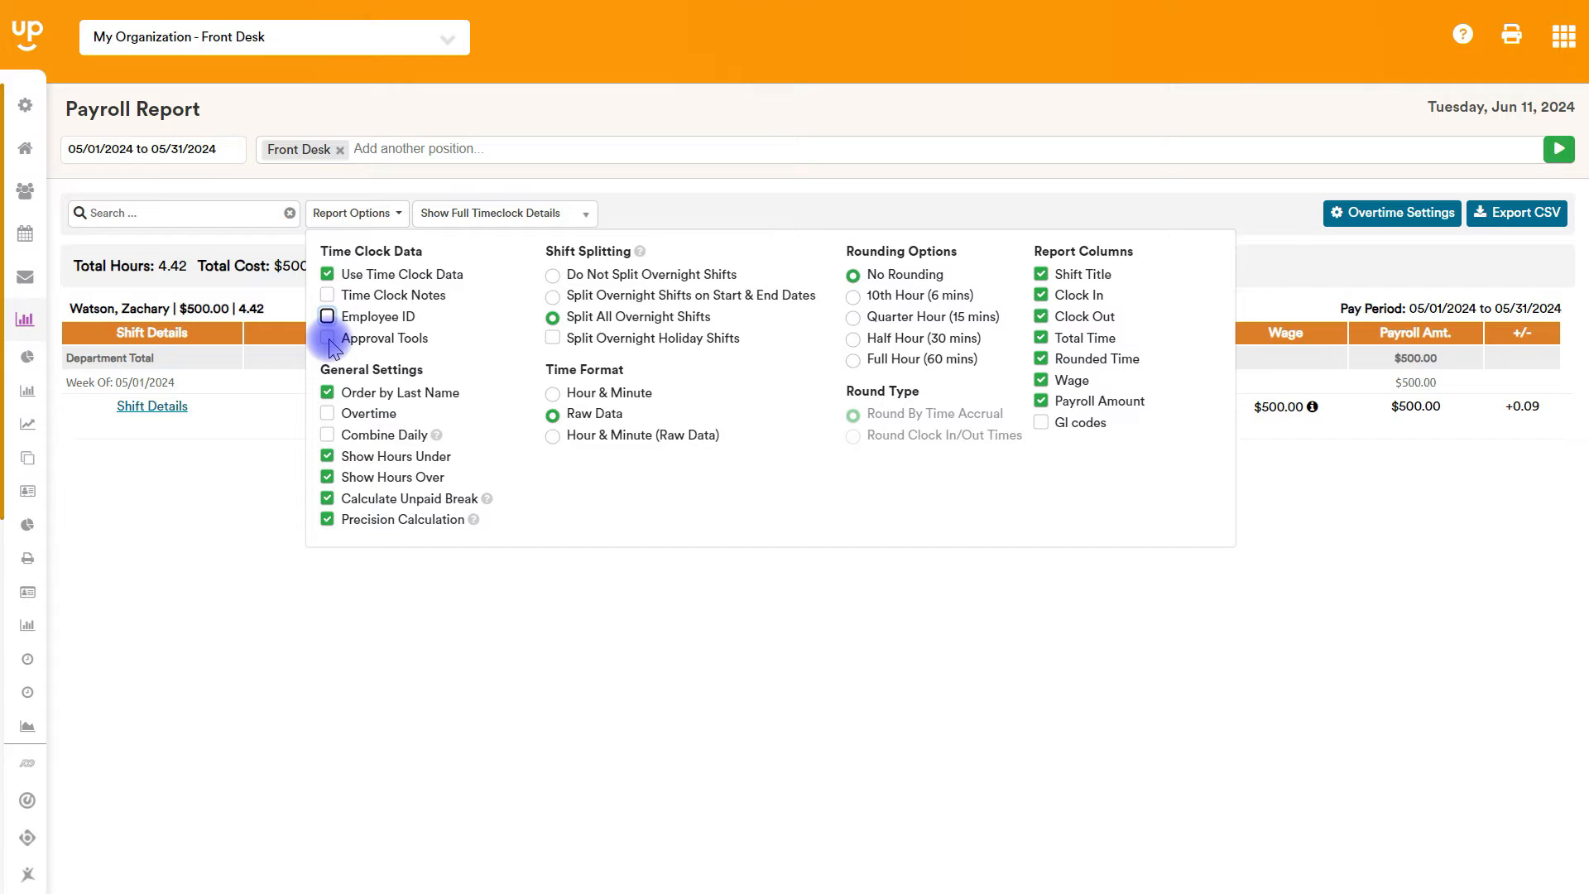
Enable Approval Tools for the report and mark the Afternoon - North shift as manager-approved
left_click(329, 339)
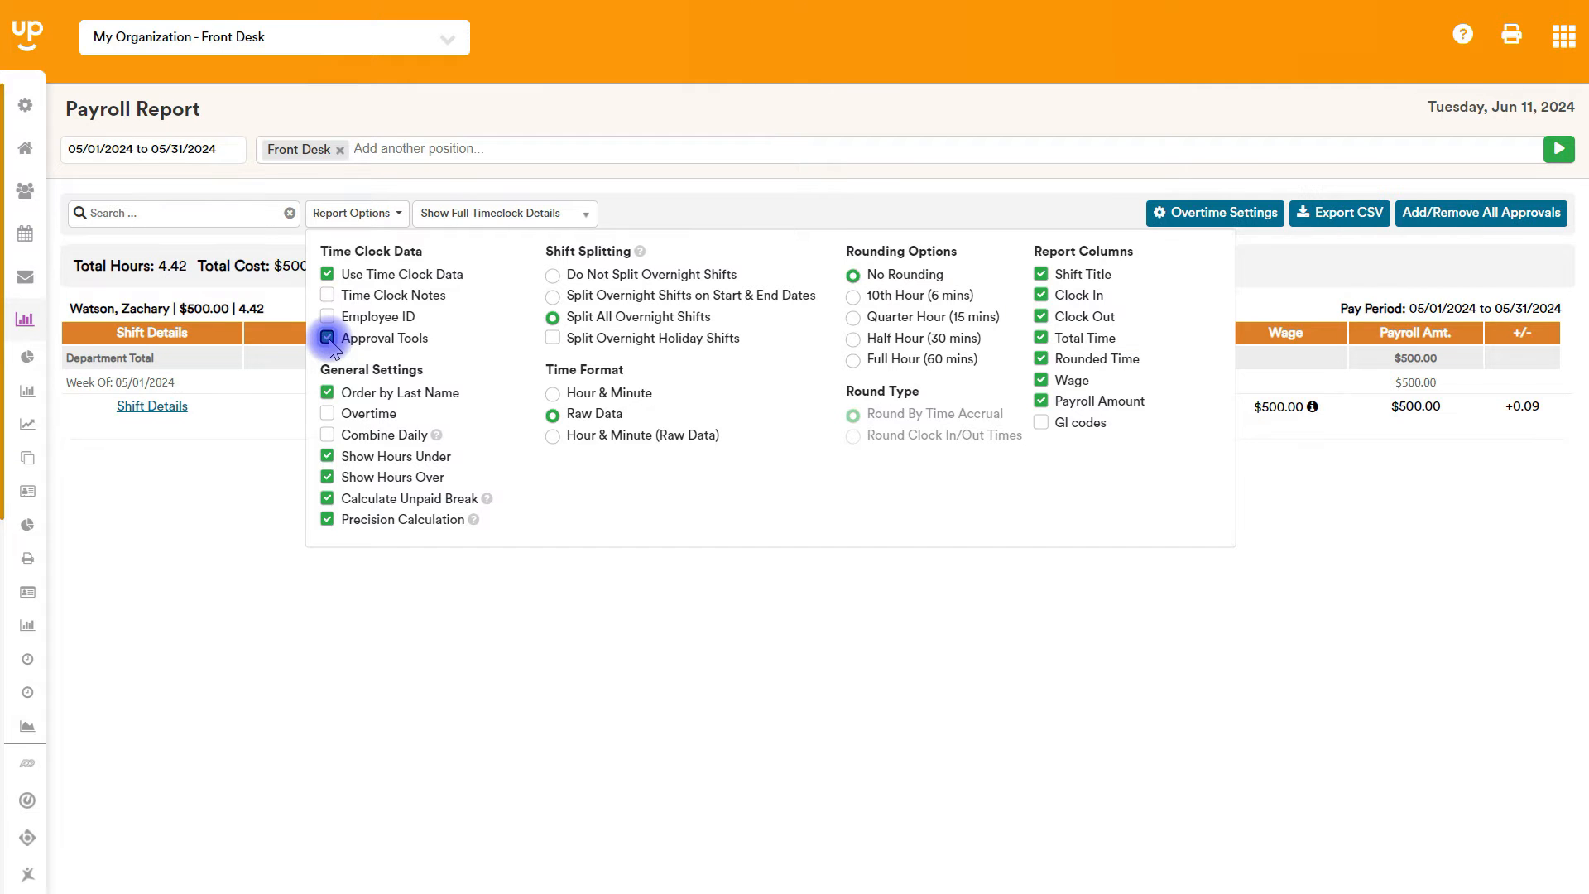
left_click(1248, 278)
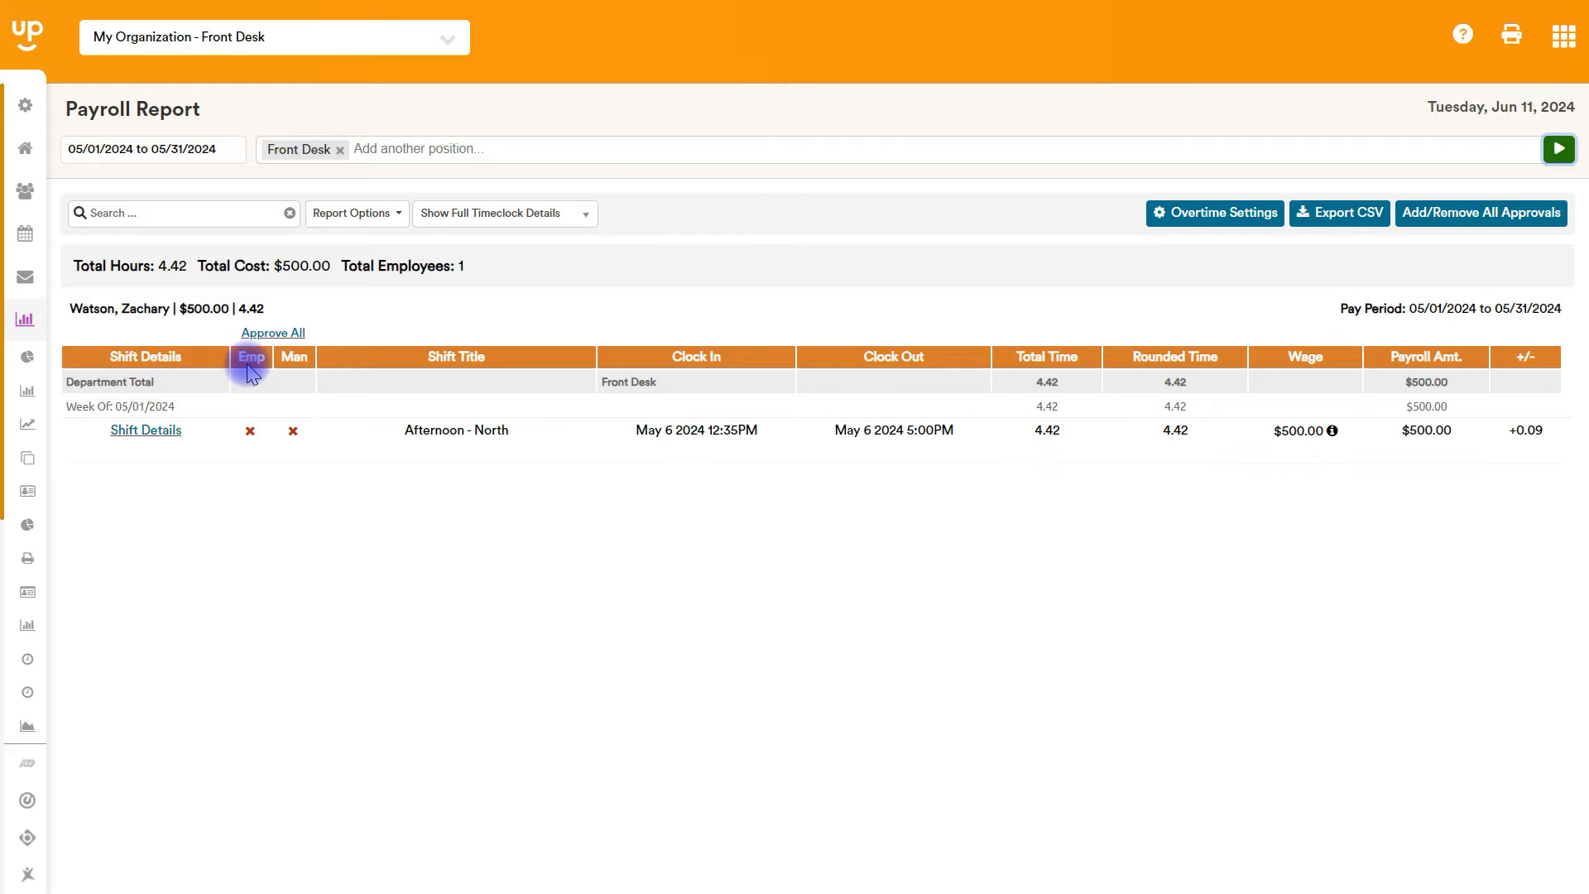
left_click(294, 431)
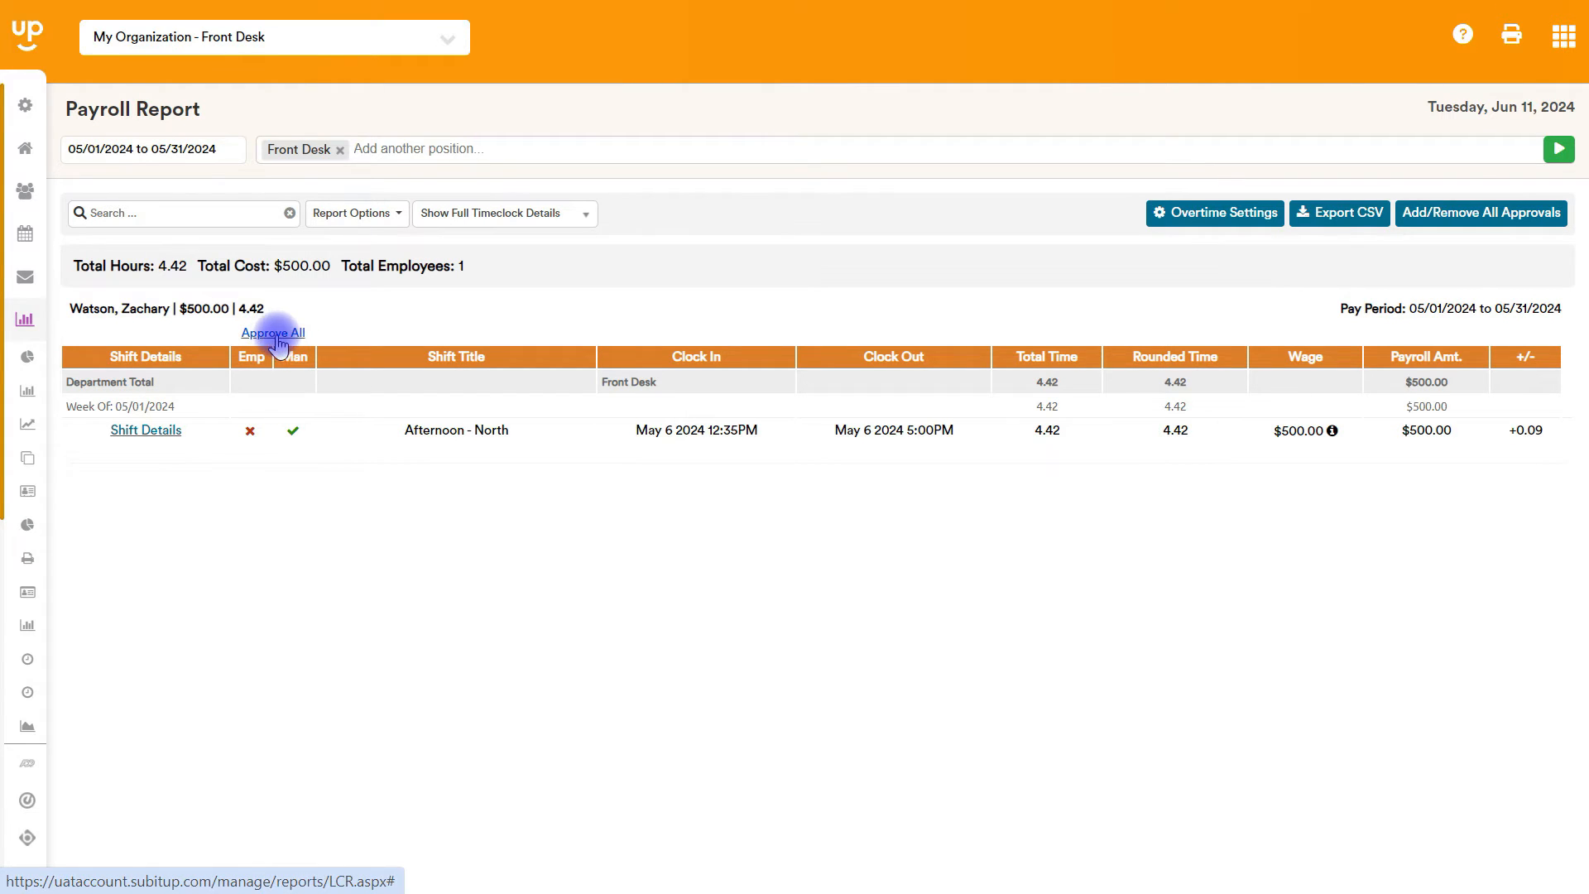
Open the full-report approval dialog, select Manager Approvals, and dismiss it without confirming
left_click(1463, 217)
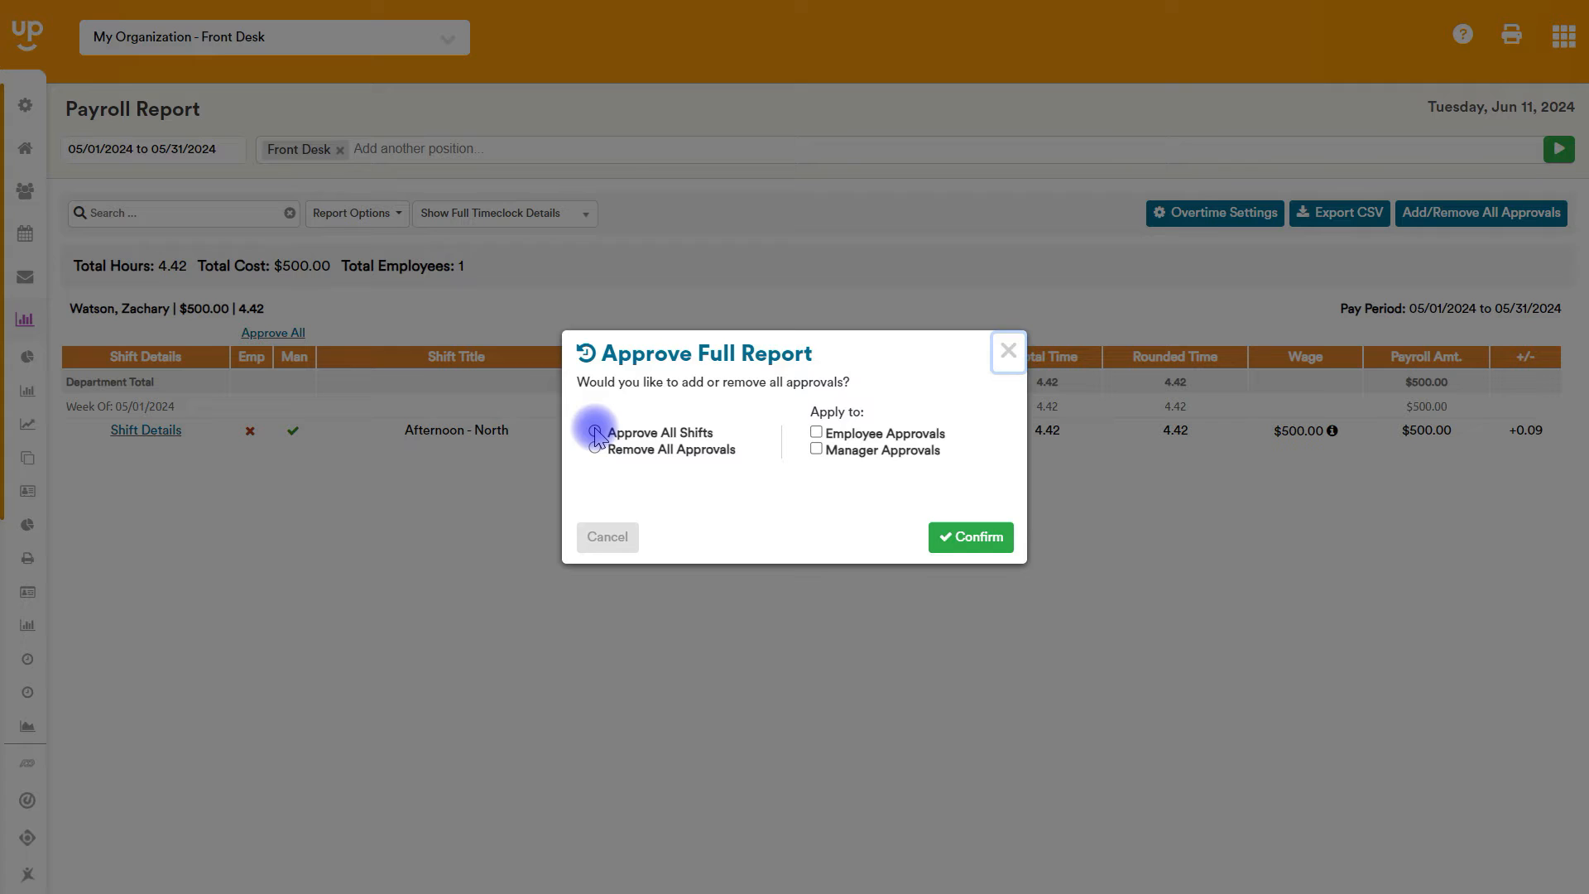
left_click(816, 448)
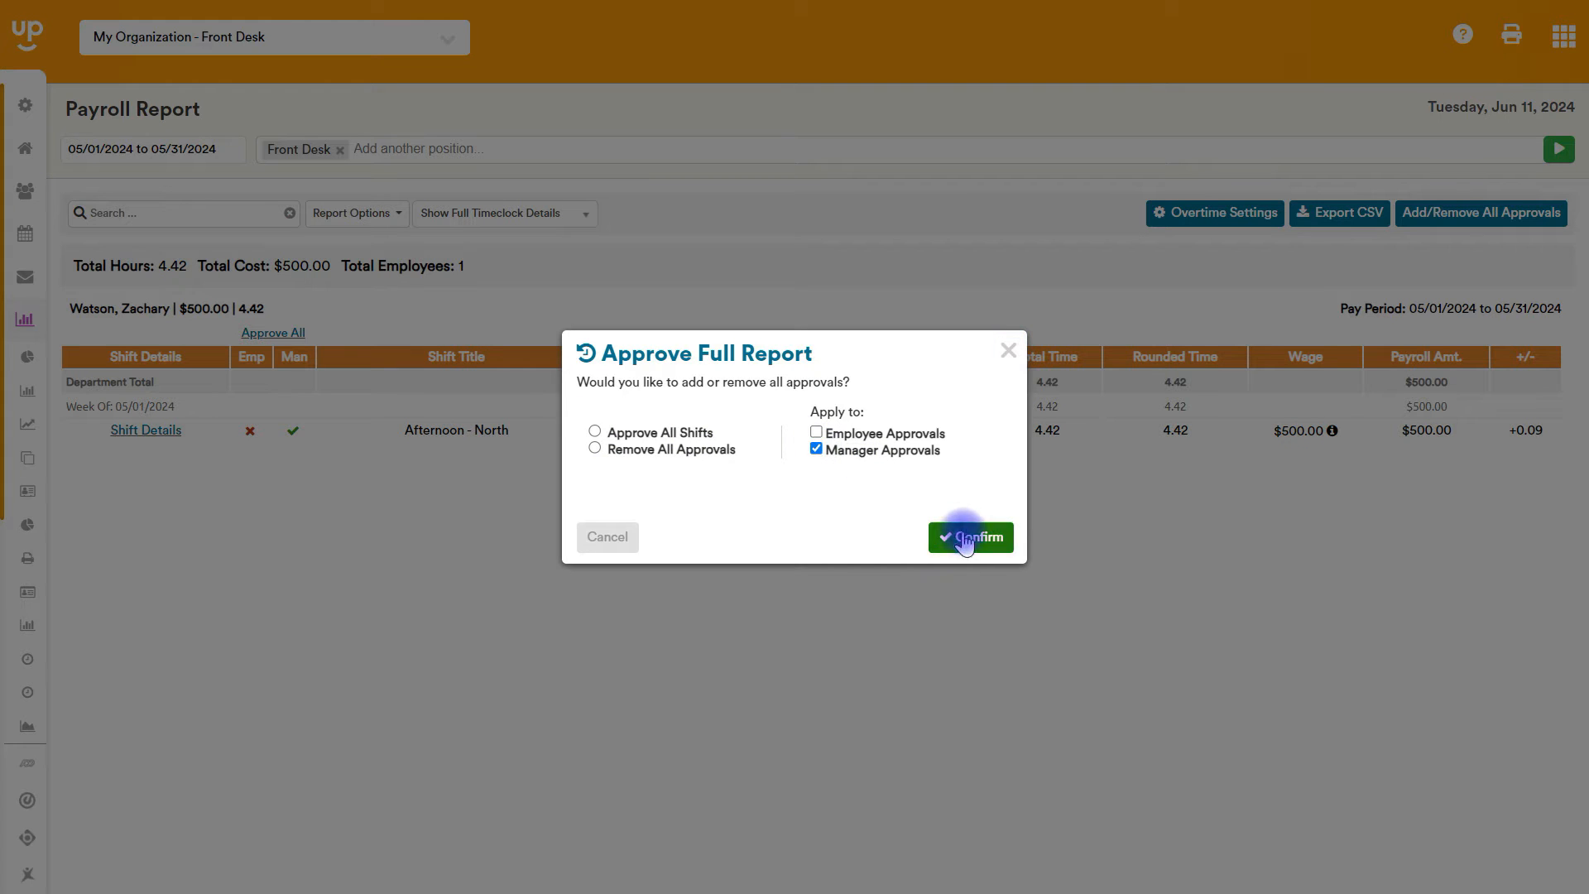
left_click(1009, 350)
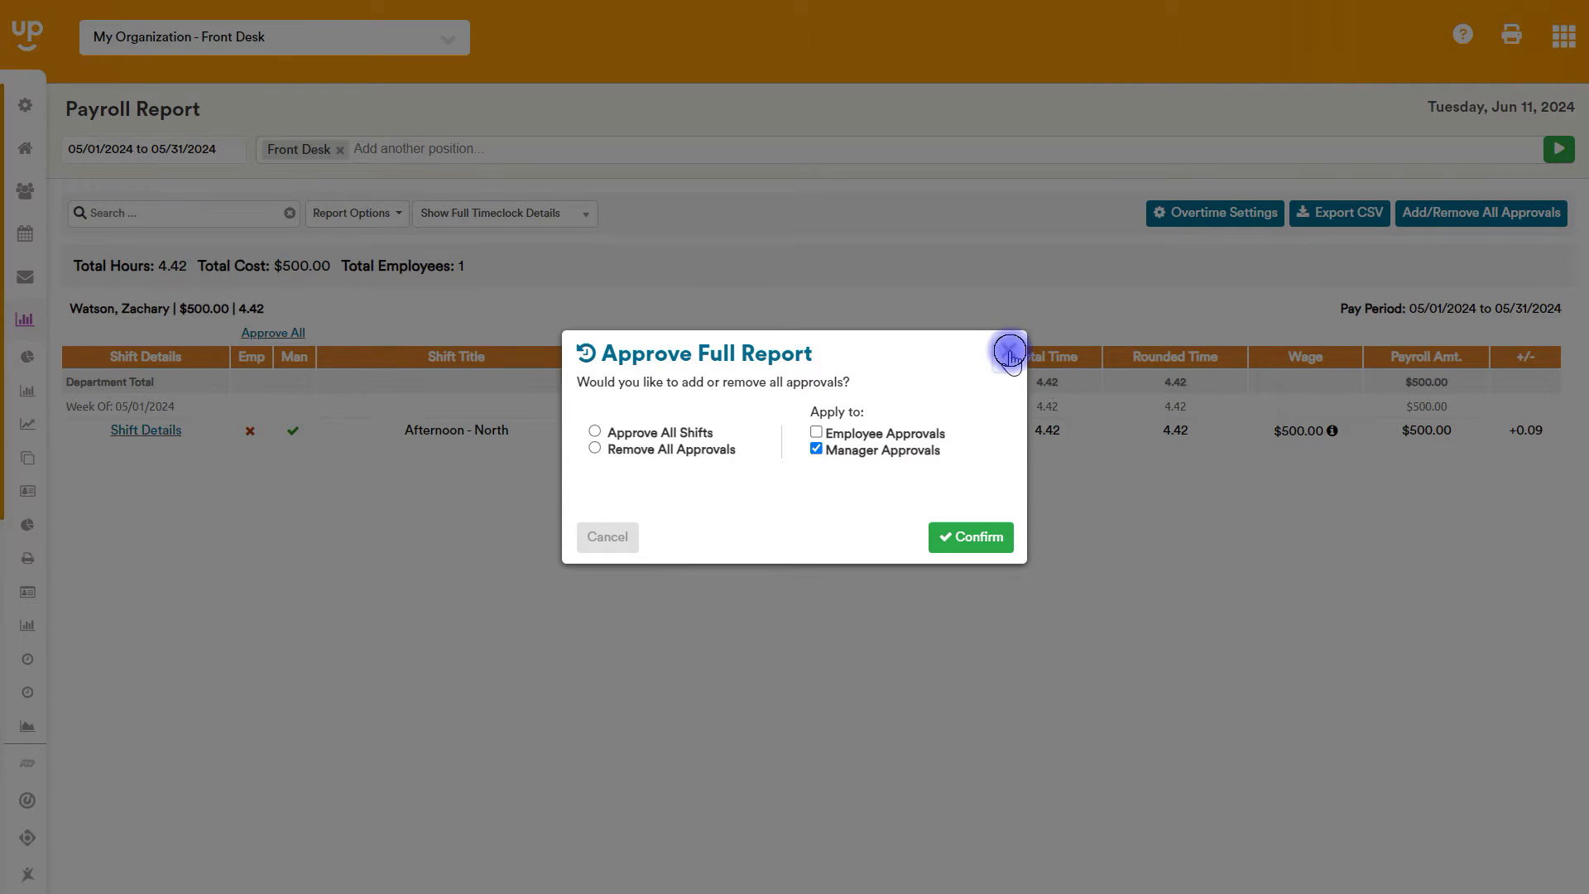
Turn off Approval Tools and turn on Overtime in the report options, and apply them to the report
left_click(365, 217)
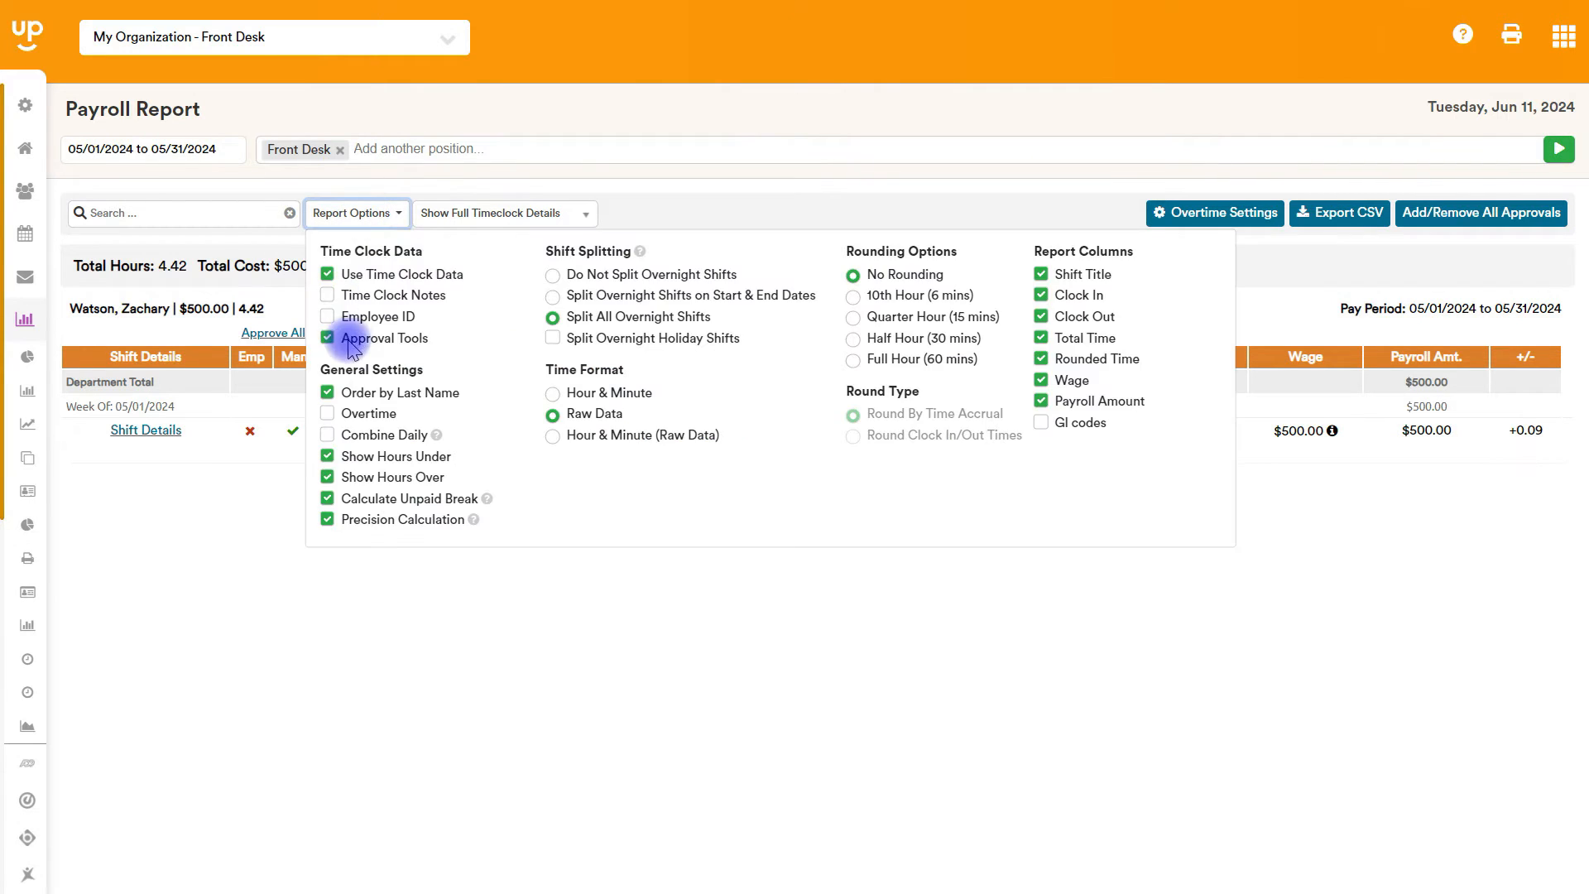
left_click(327, 337)
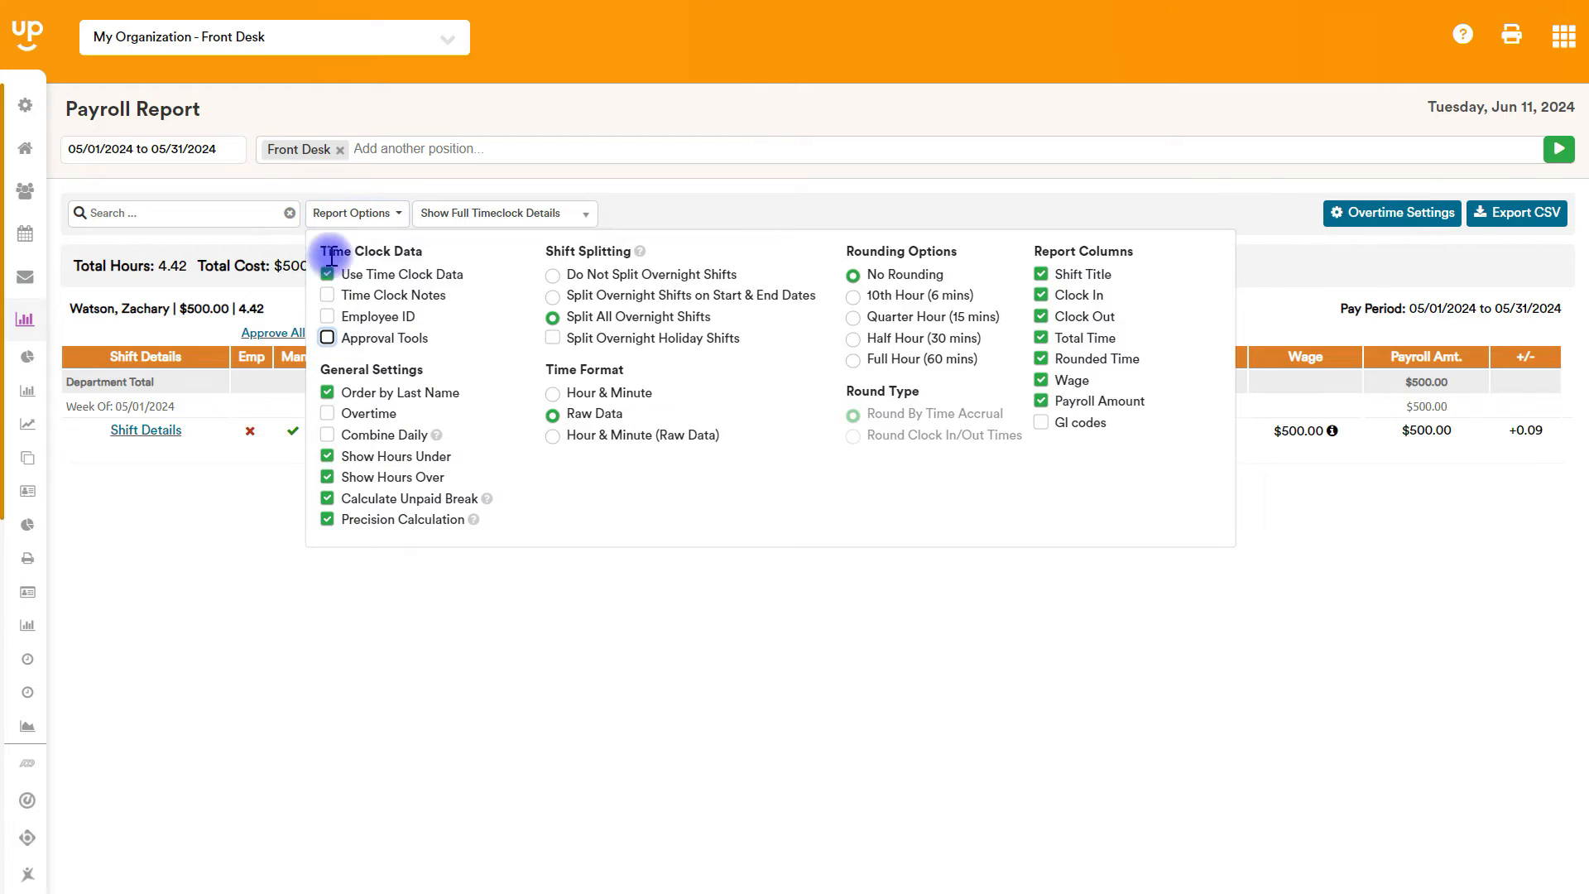
left_click(332, 420)
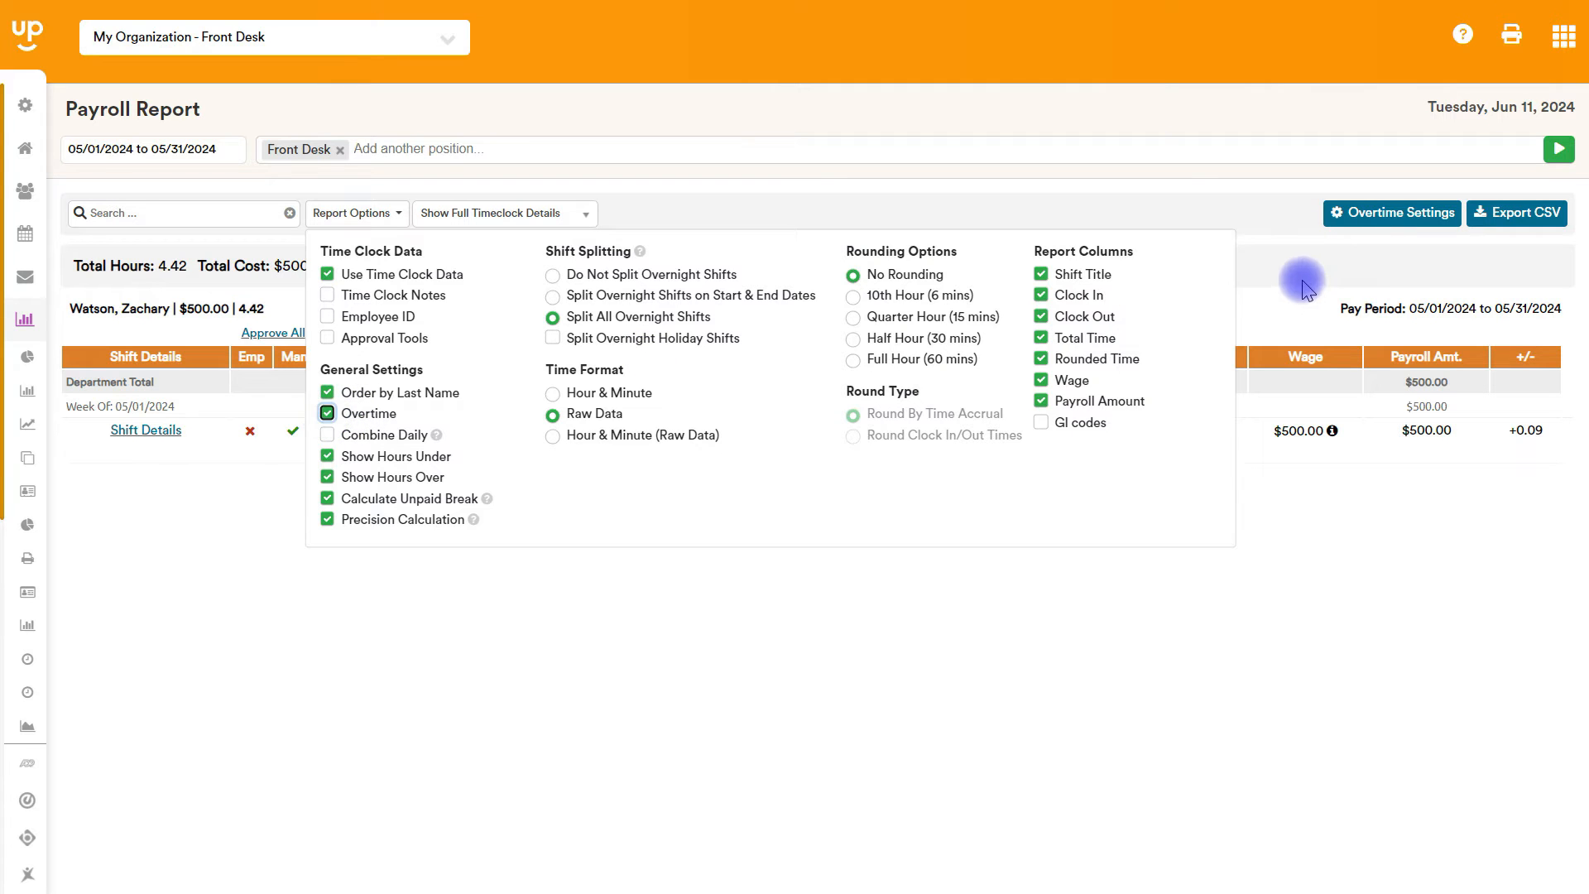
left_click(1370, 217)
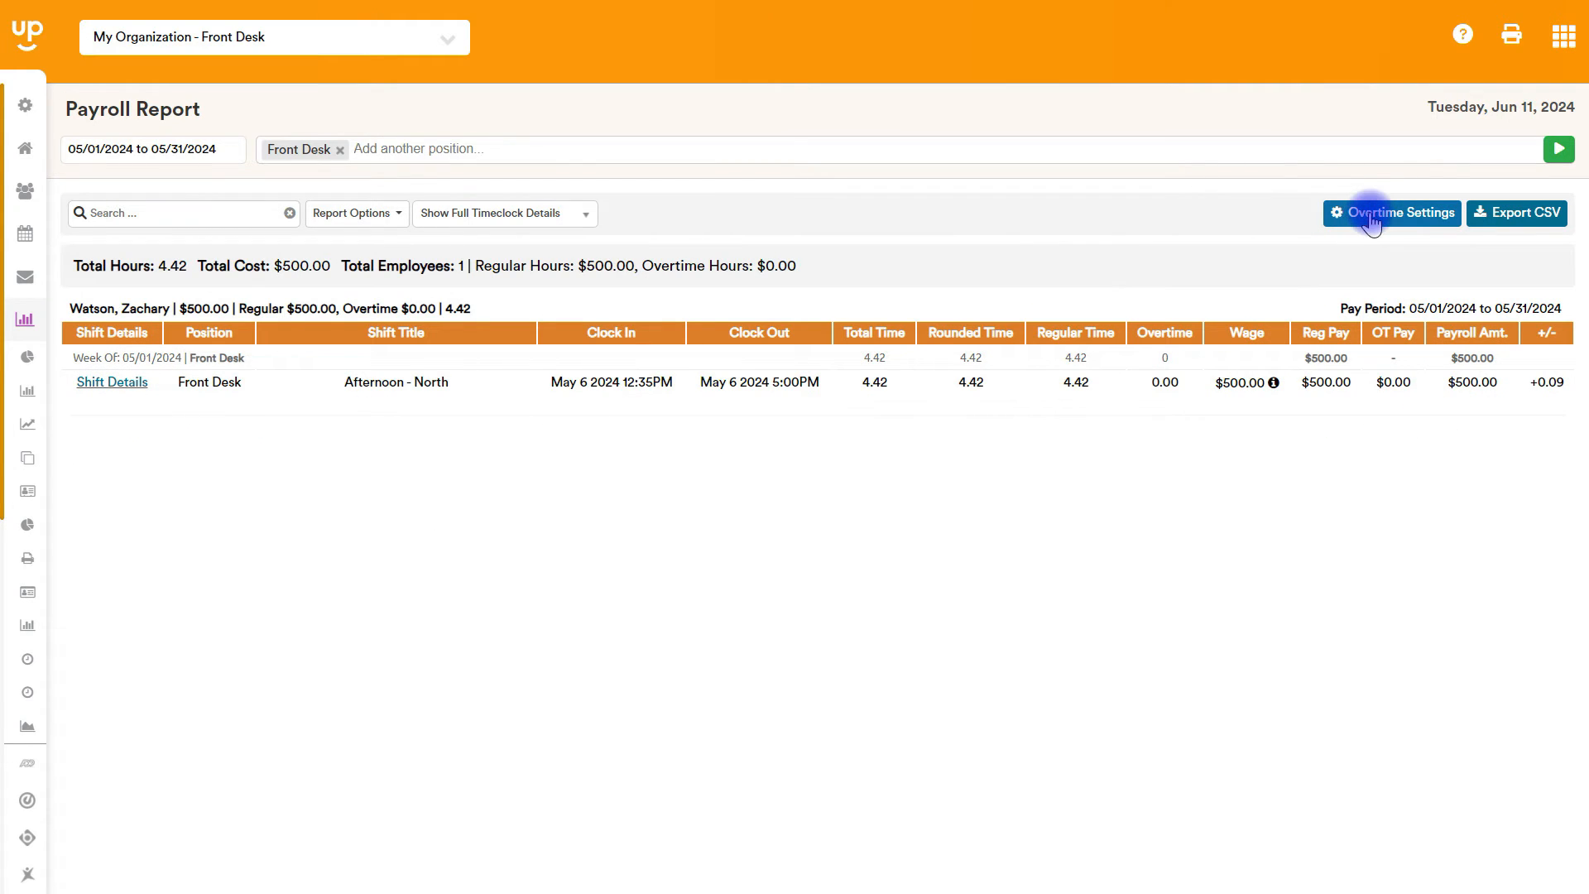
In the overtime settings, enable Overtime Hours Per Day at 8 and Overtime Hours Per Week at 40
left_click(1378, 222)
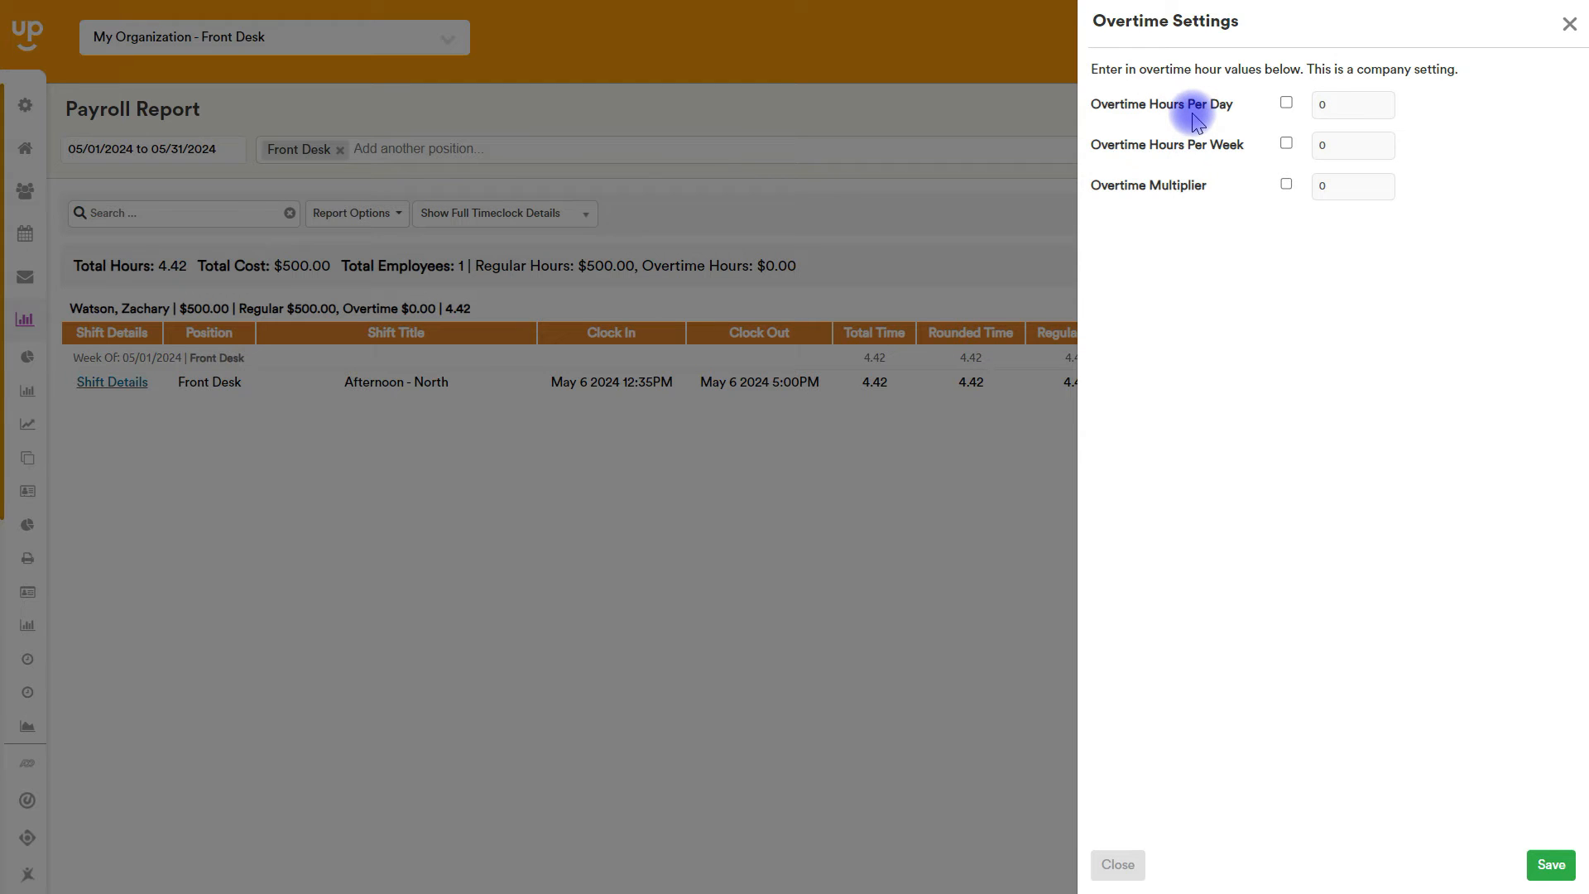
left_click(1287, 104)
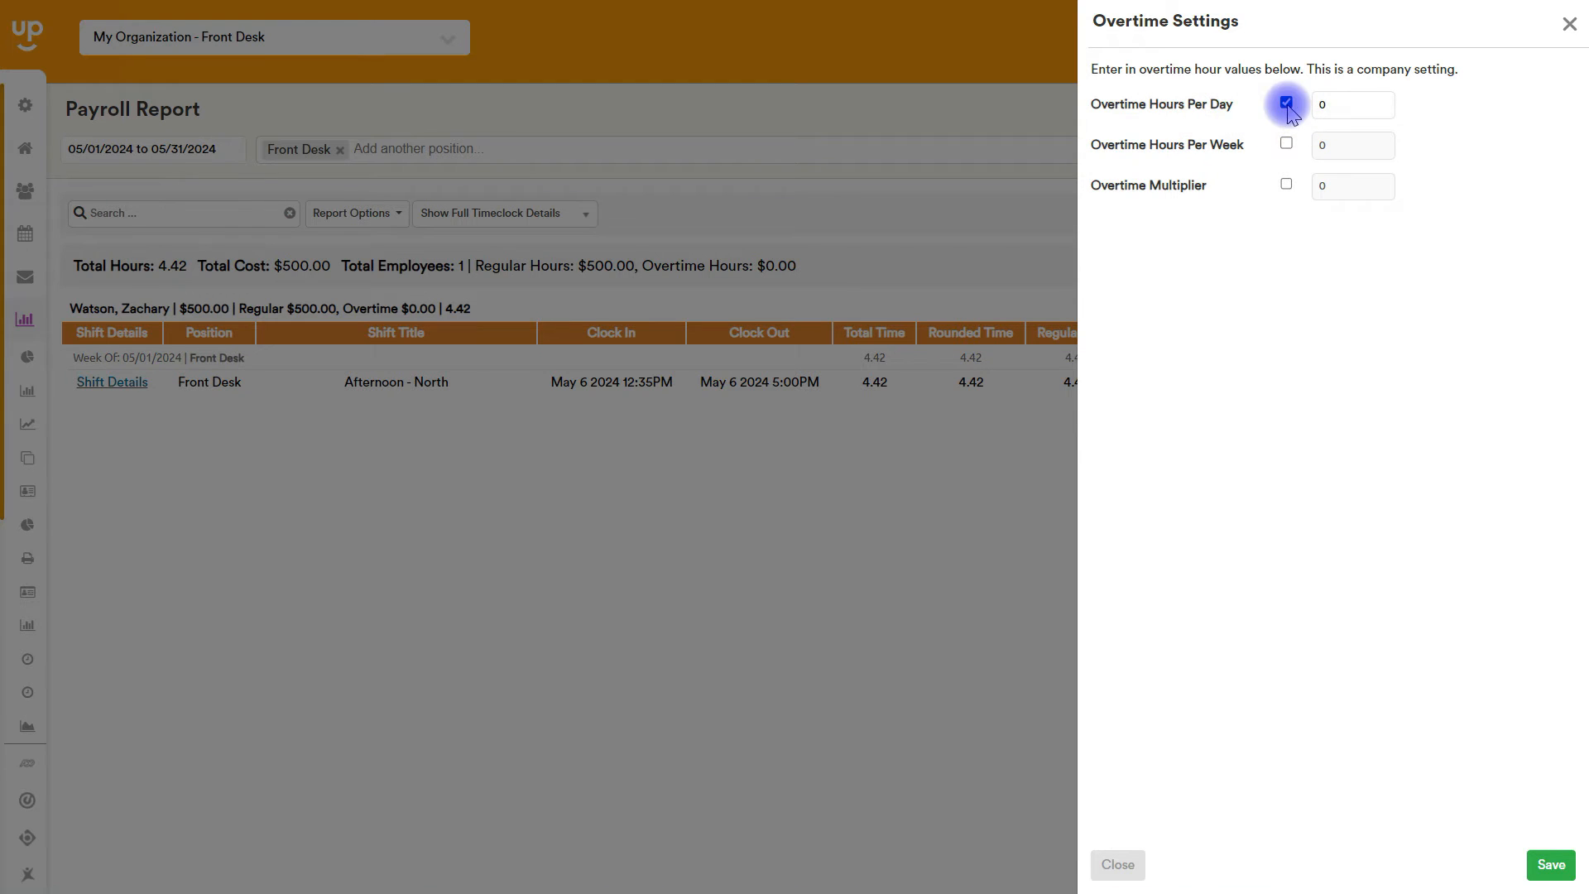
key("Tab")
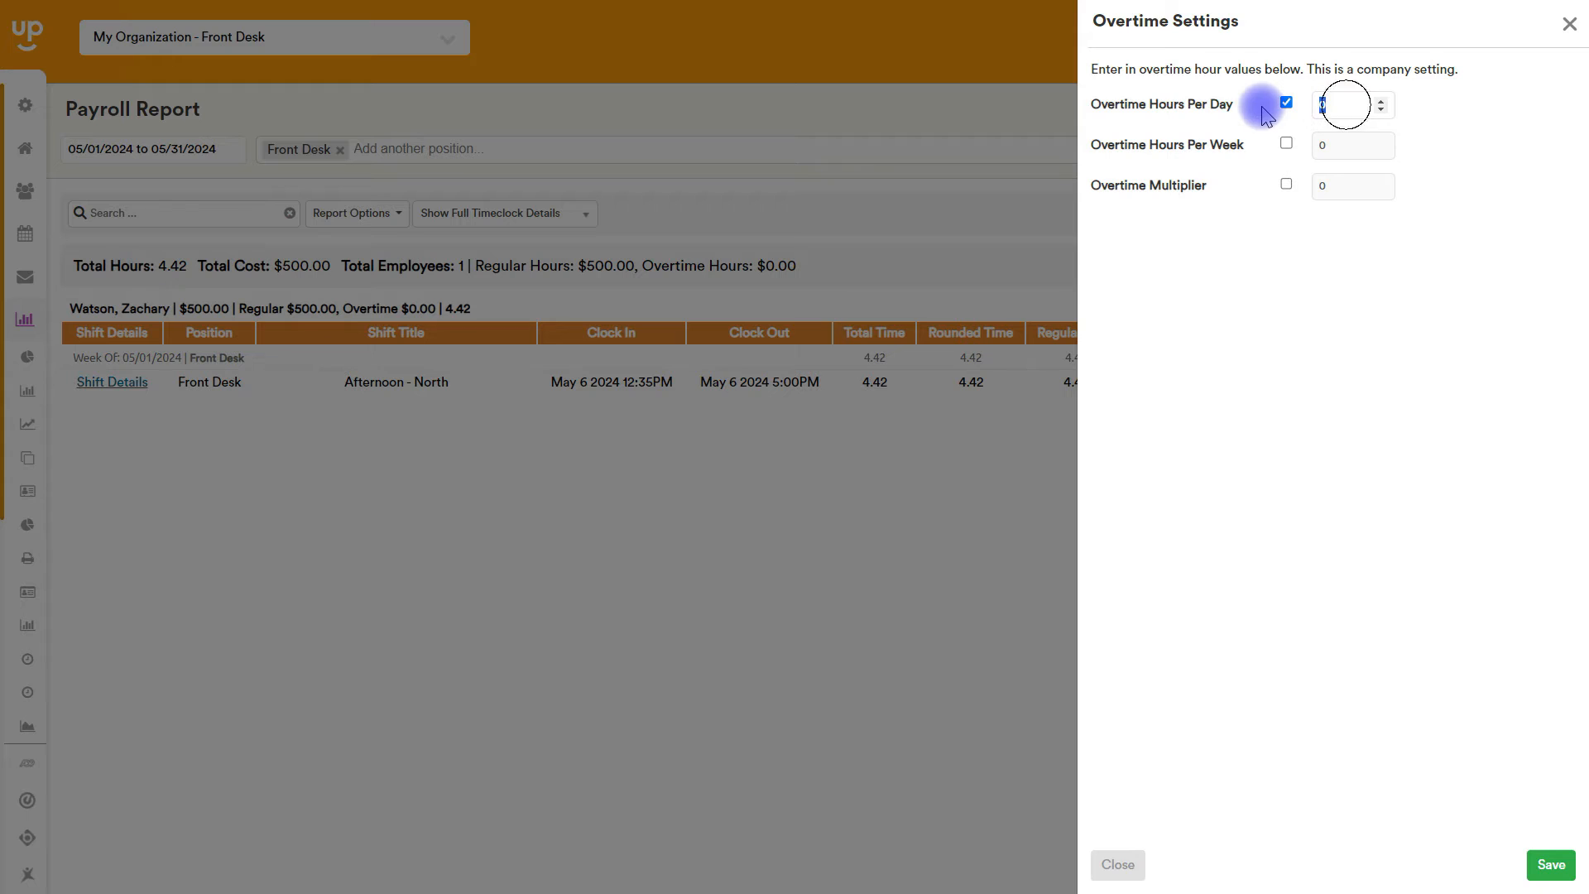
type("8")
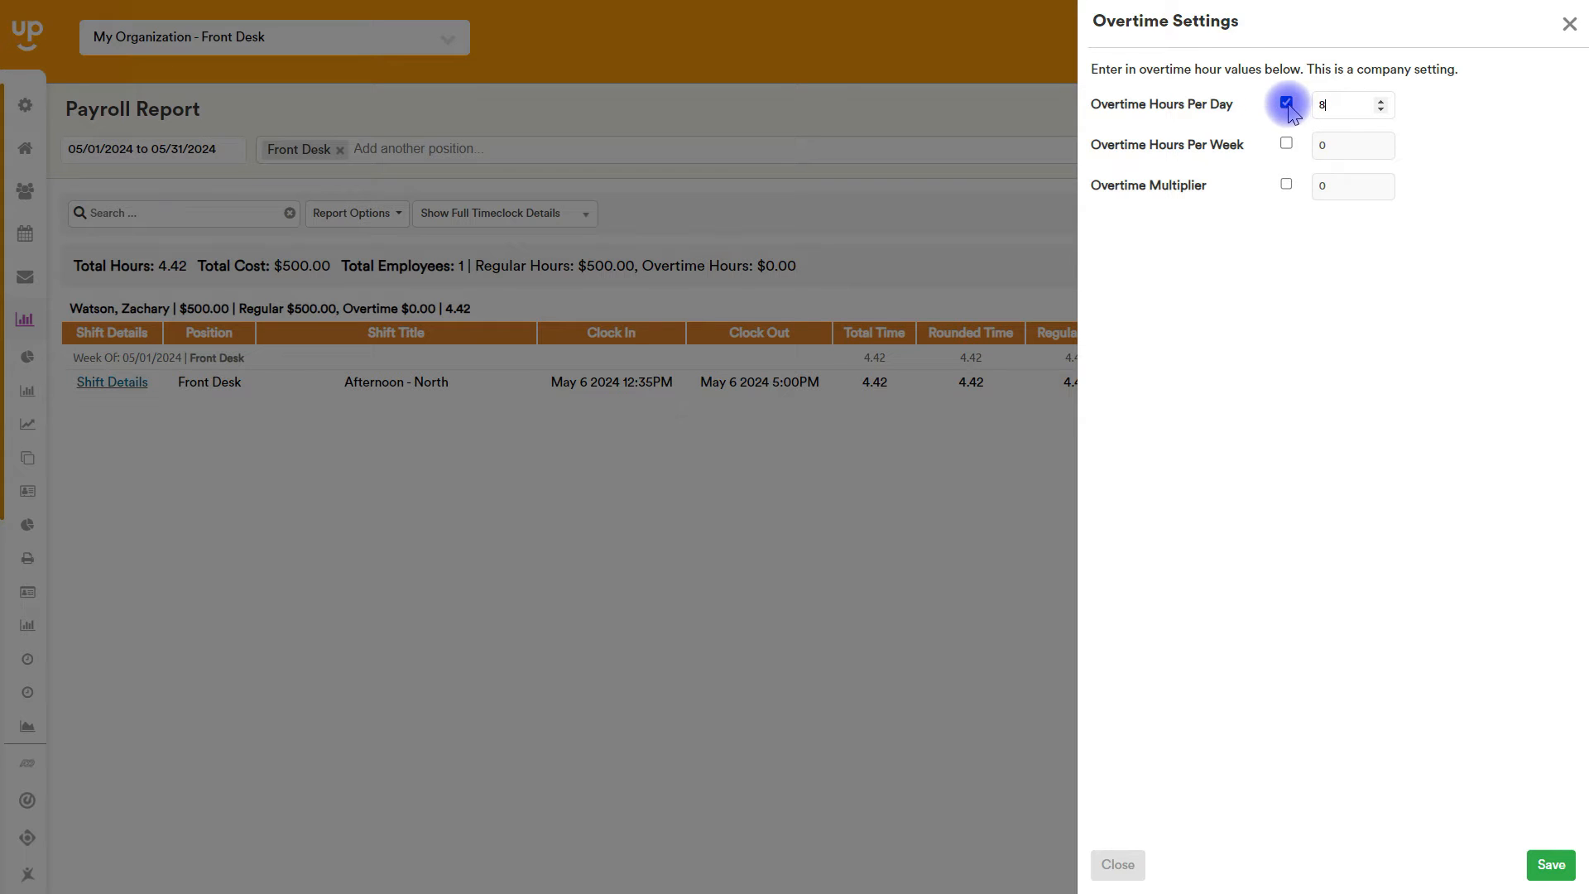
left_click(1285, 144)
double_click(1323, 148)
type("40")
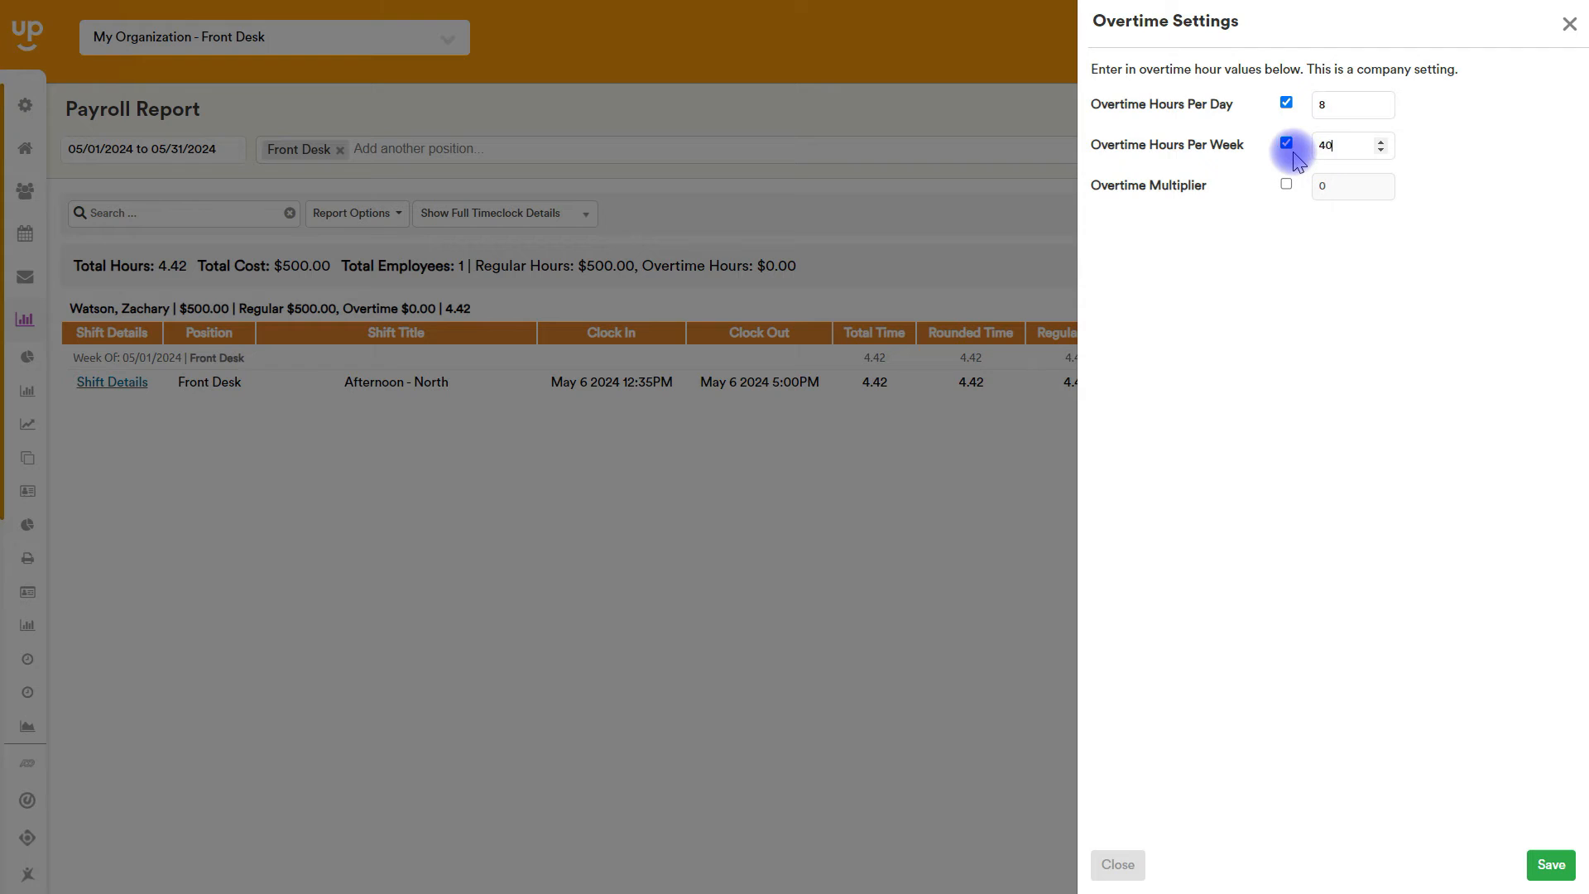
Enable the Overtime Multiplier with a value of 2, and close the overtime settings without saving
left_click(1287, 184)
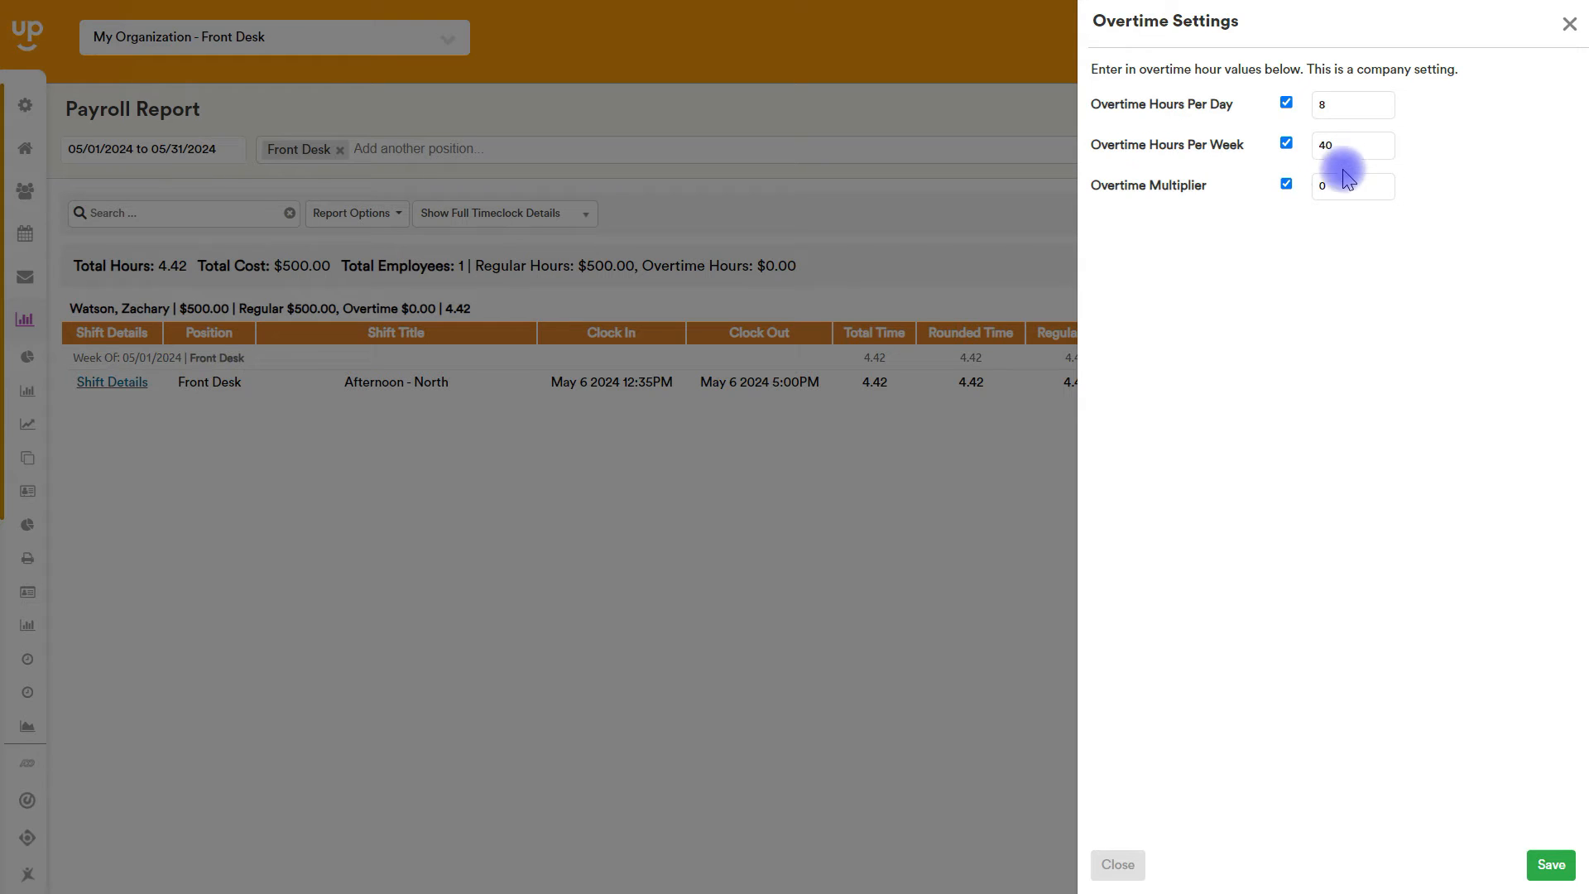
left_click_drag(1348, 186, 1301, 192)
type("1.5")
key("BackSpace")
key("BackSpace")
key("BackSpace")
type("2")
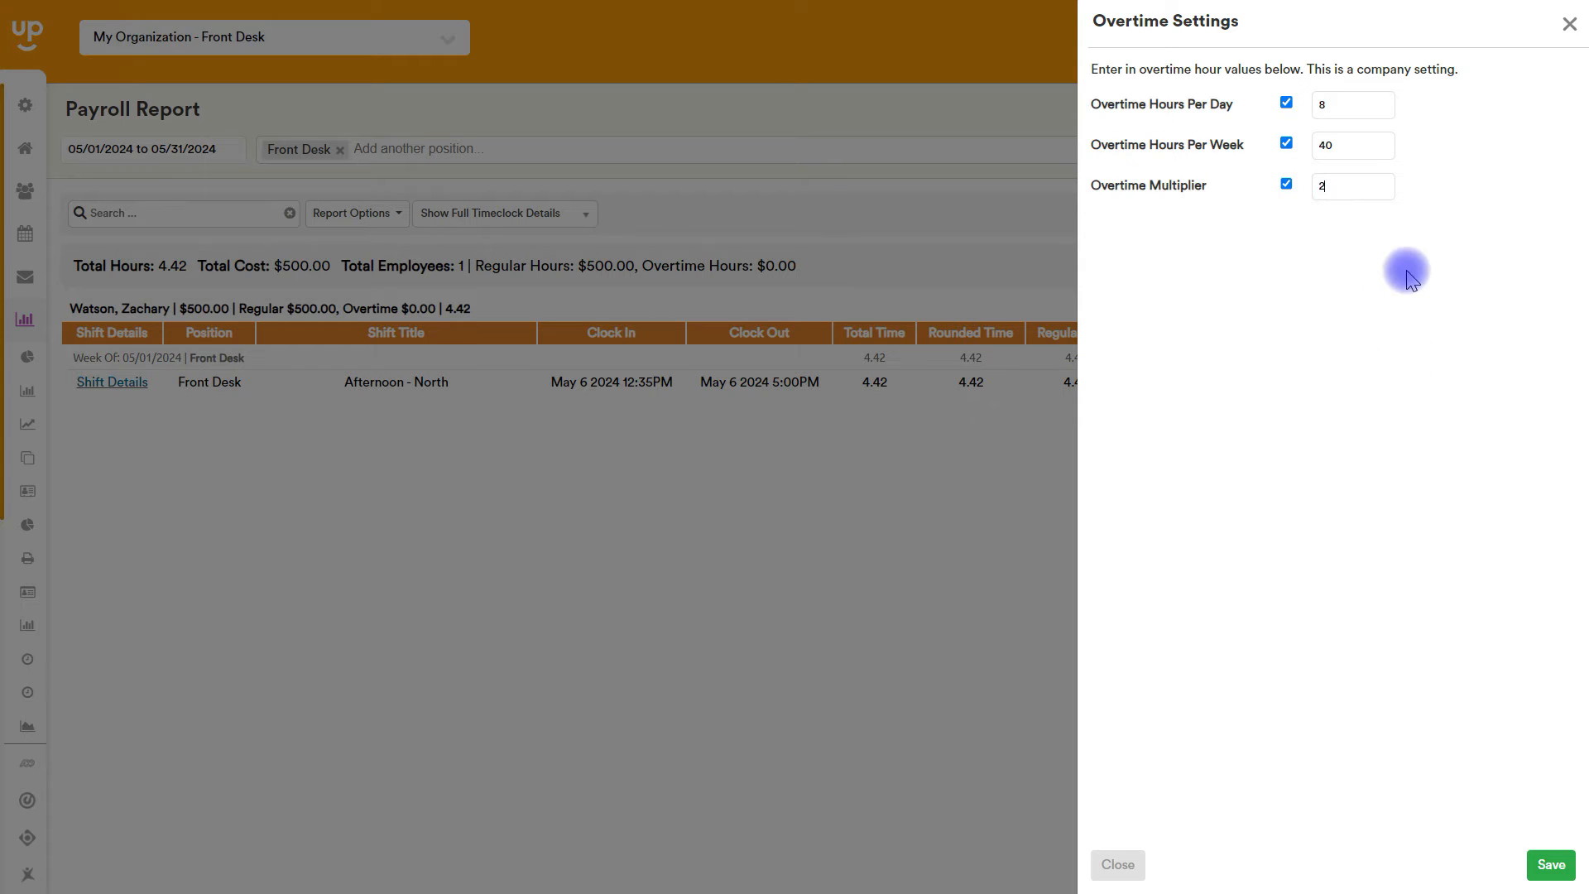
left_click(1570, 29)
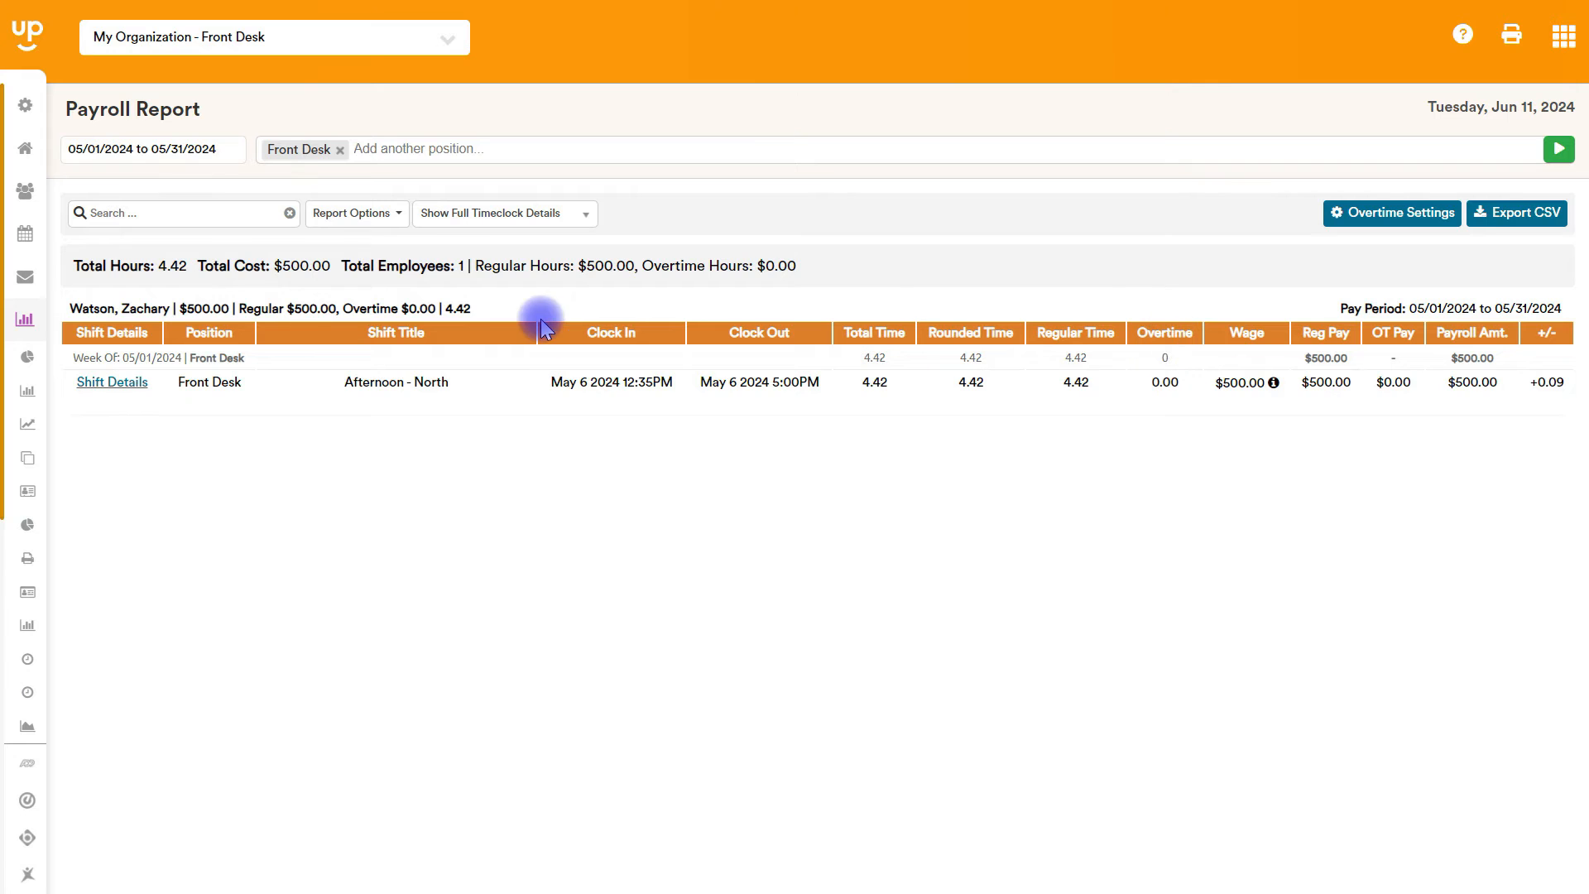
Set the report's Shift Splitting option to Split Overnight Shifts on Start & End Dates and apply it to the report
left_click(356, 217)
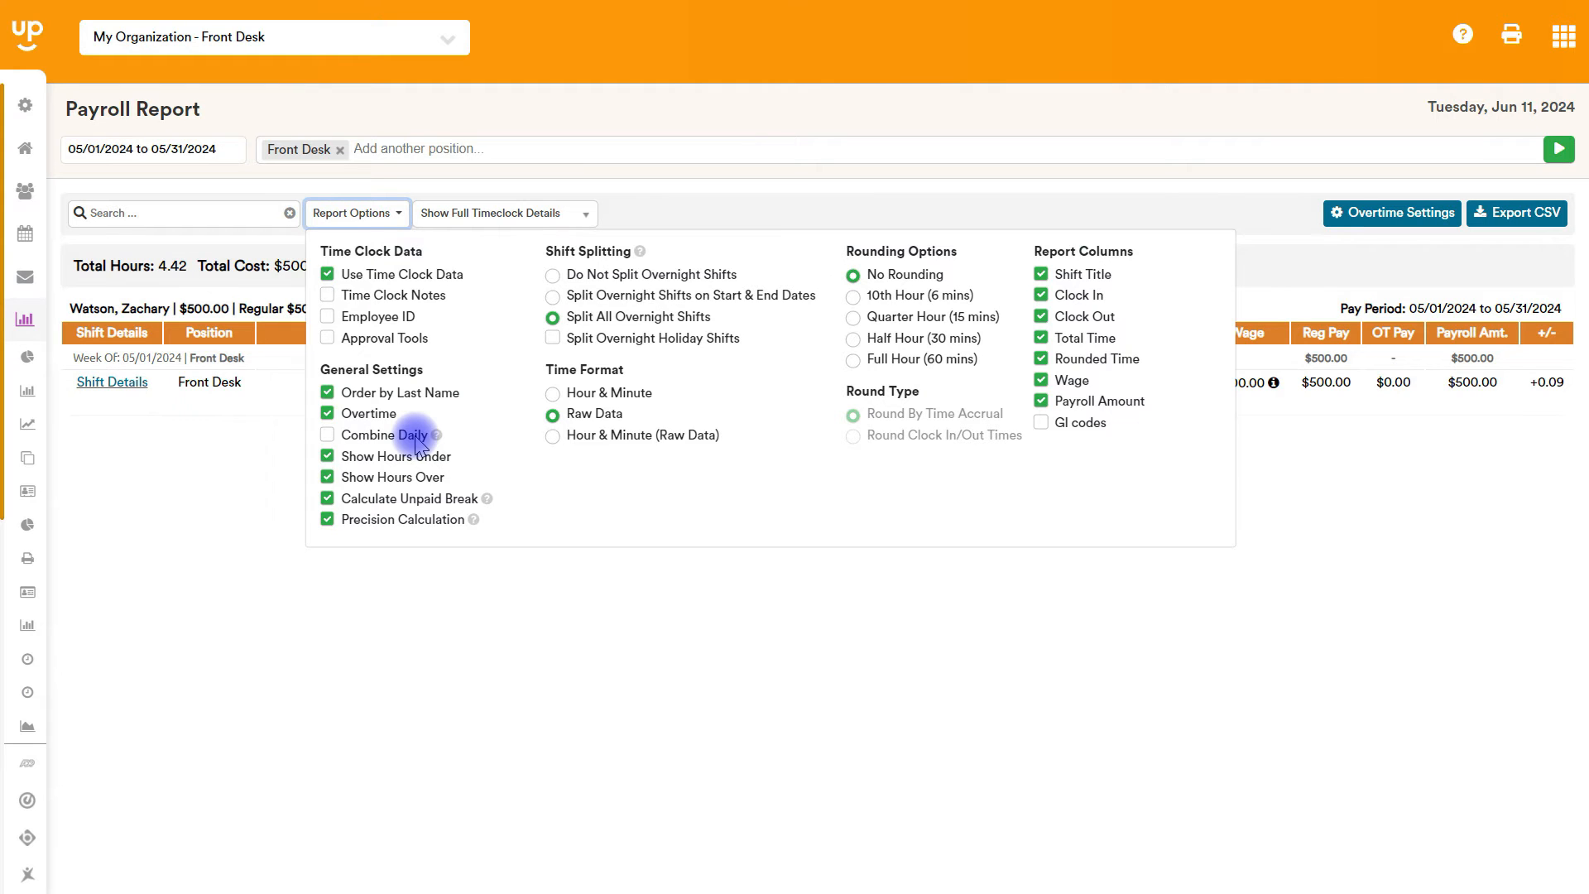
mouse_move(437, 436)
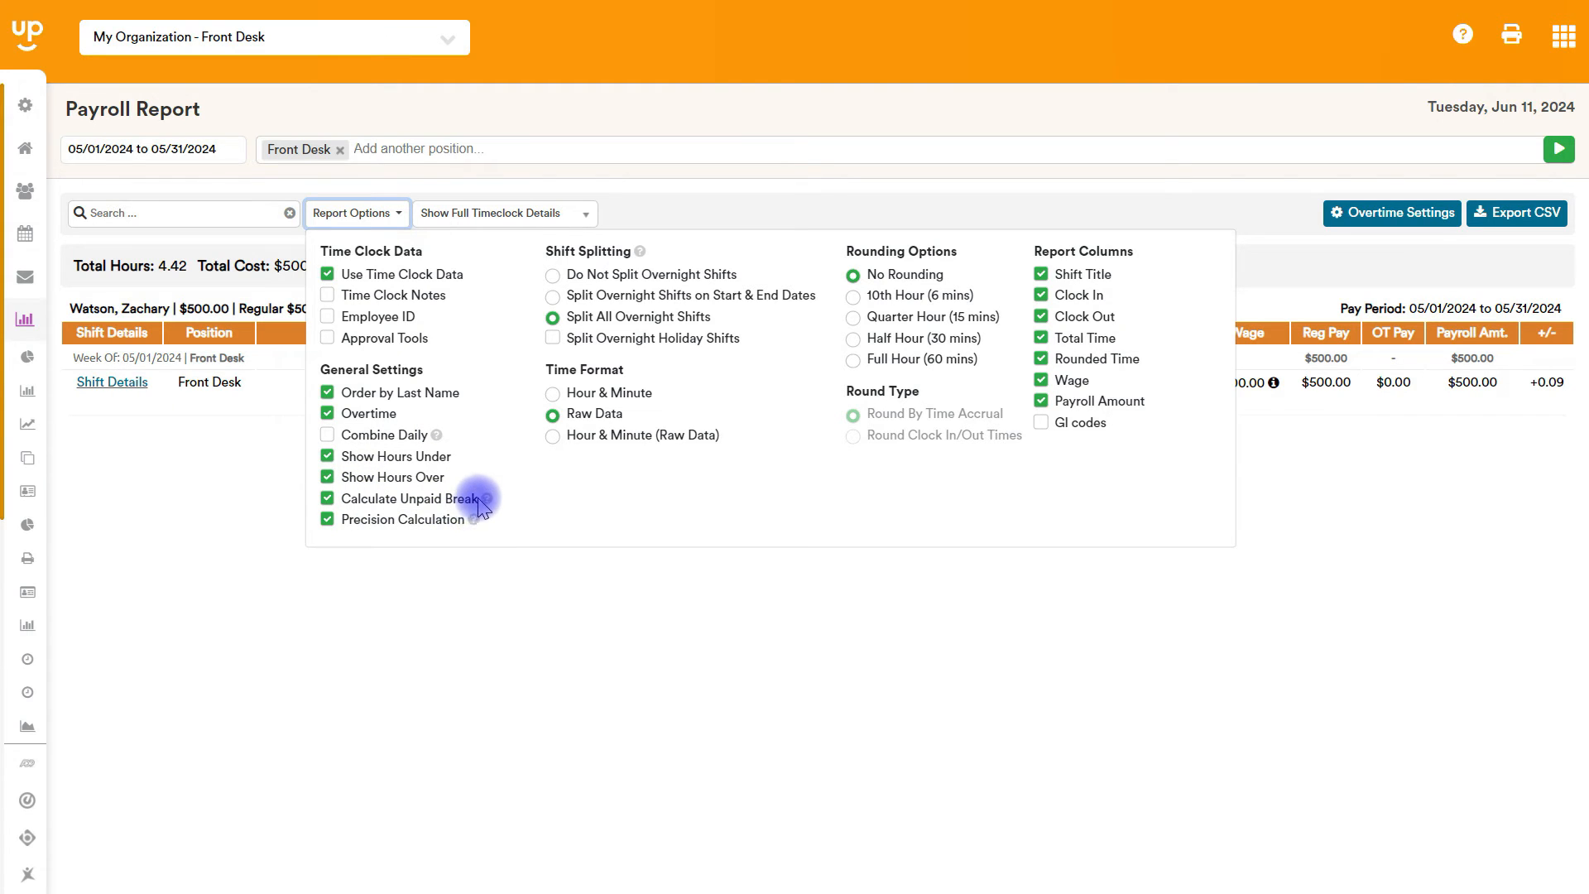
mouse_move(488, 504)
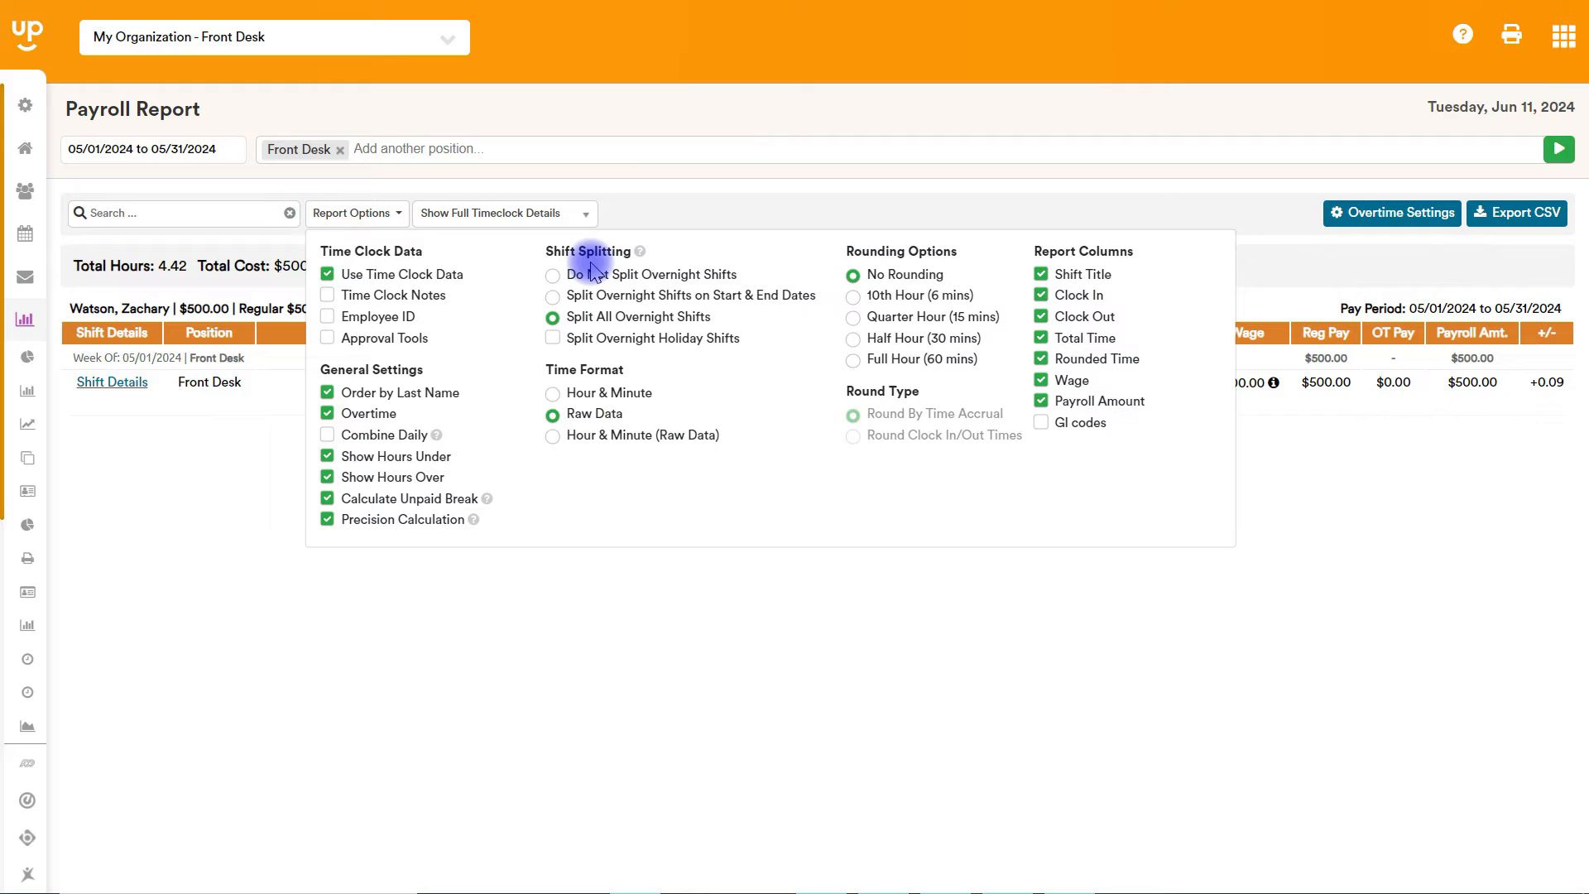
left_click(552, 276)
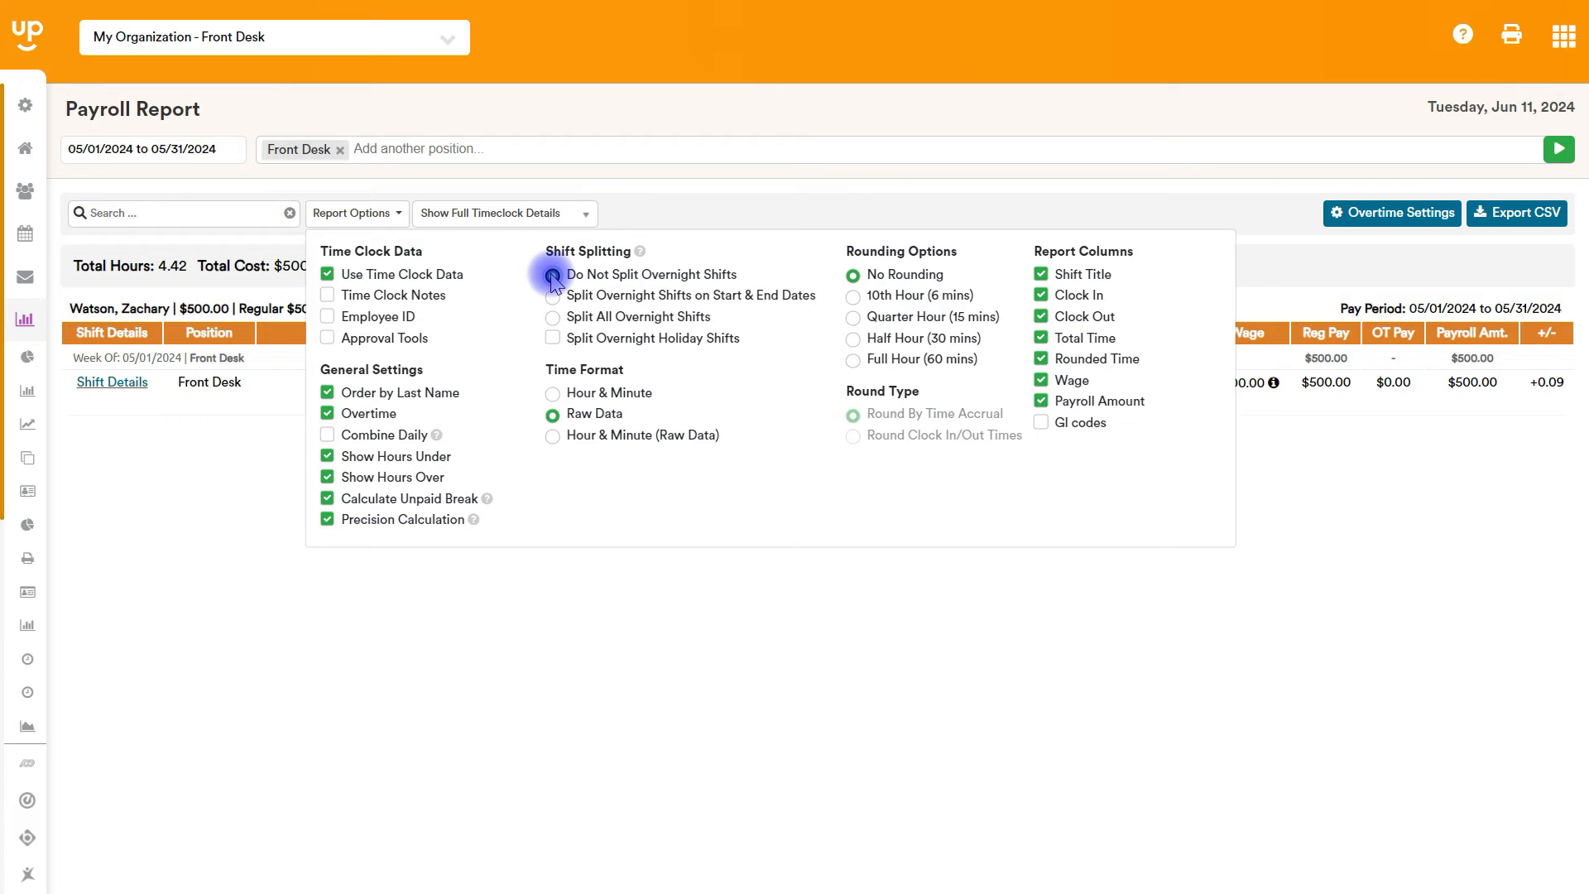
left_click(553, 319)
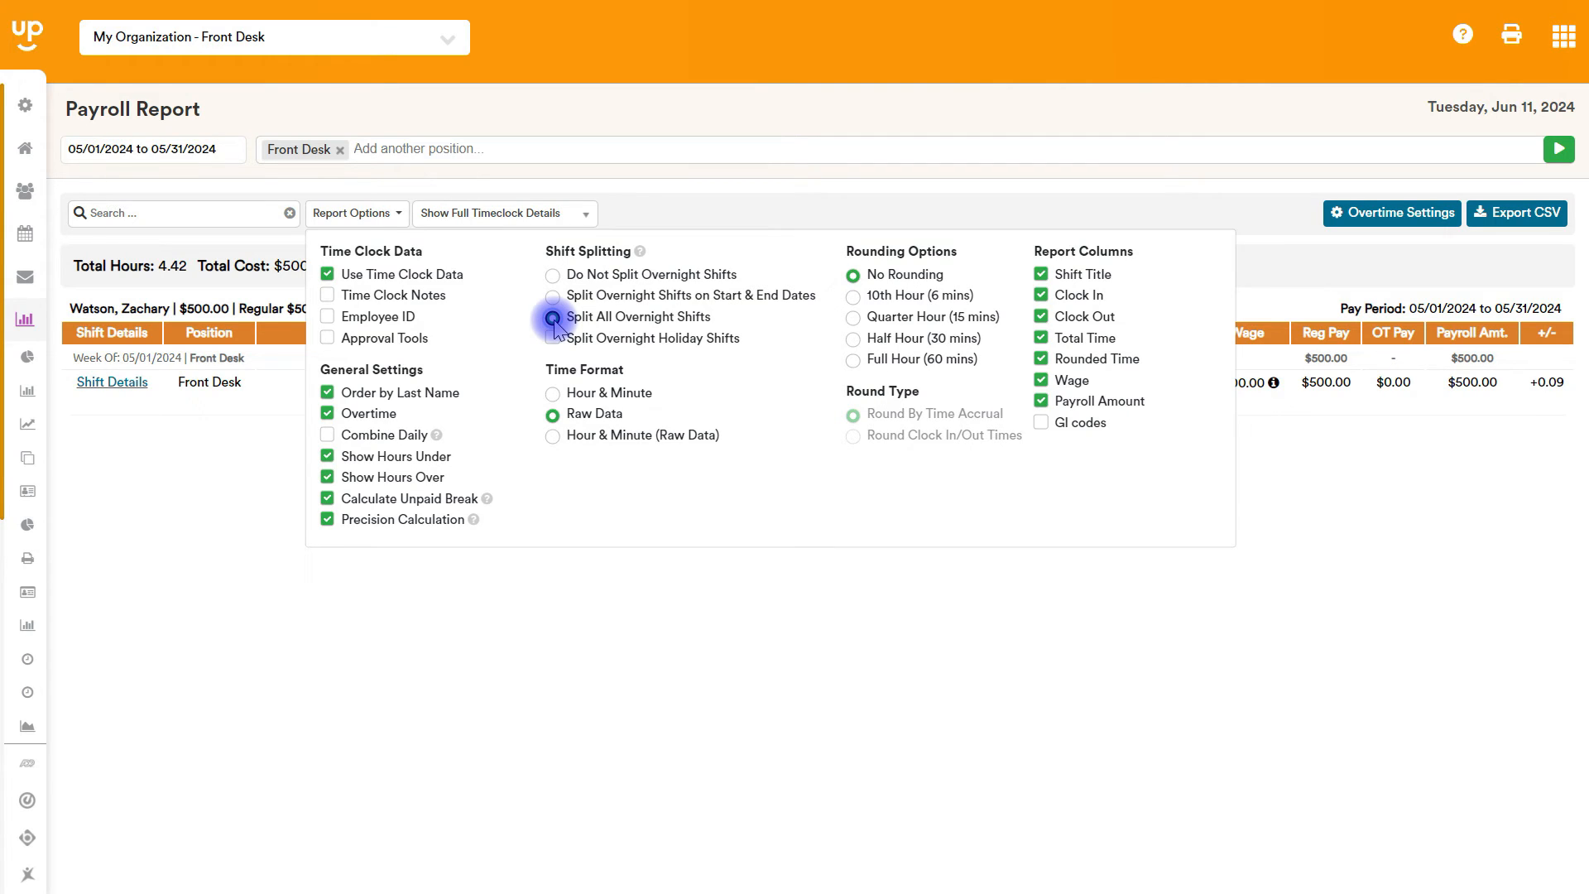
left_click(553, 296)
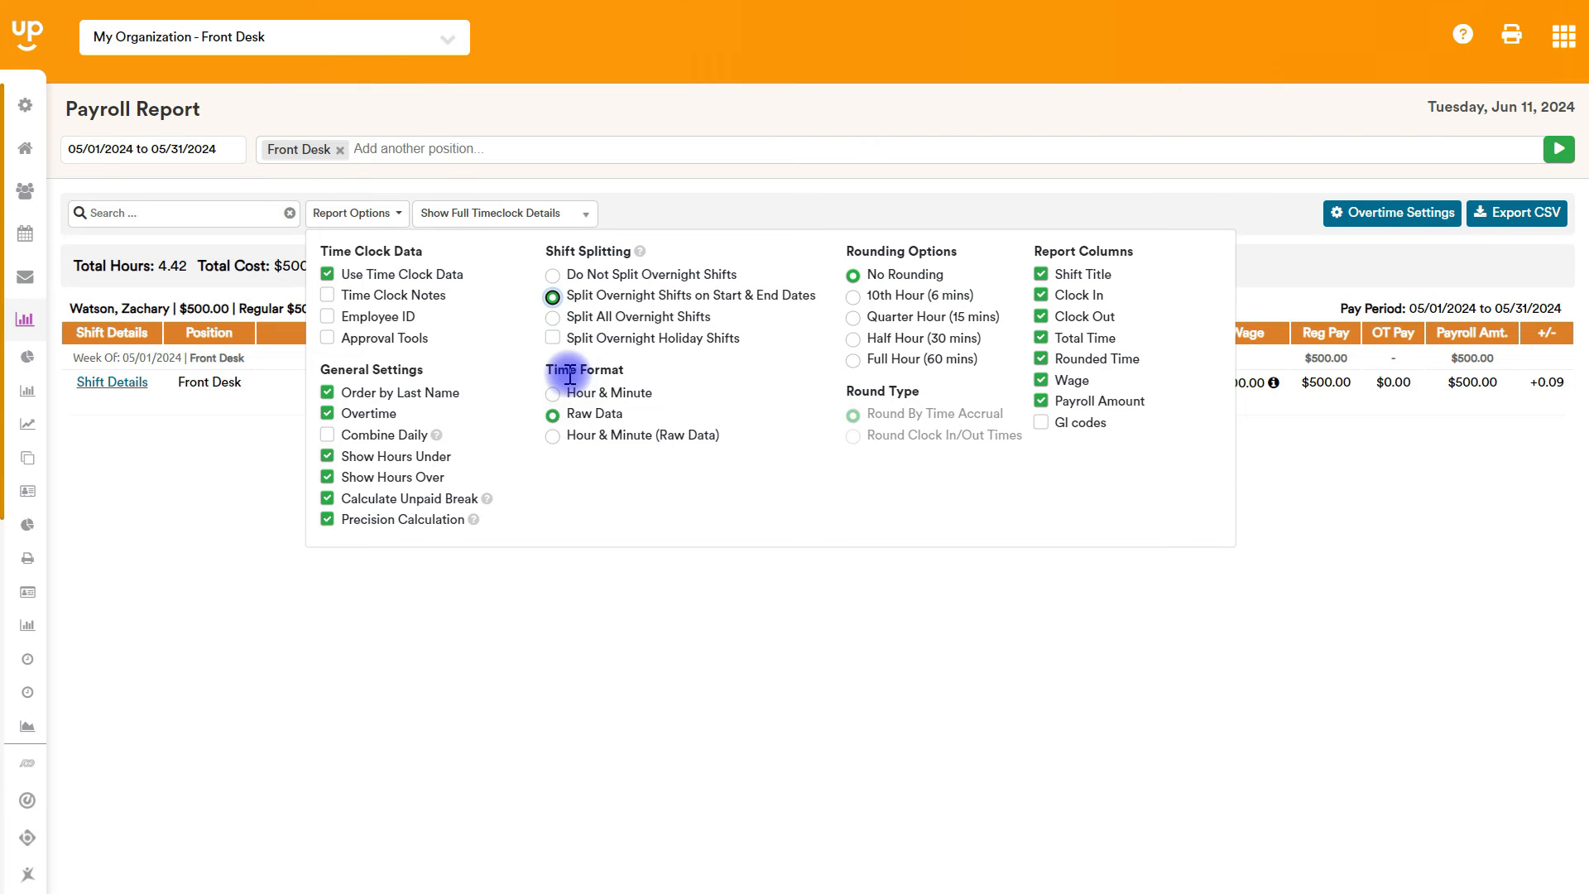
left_click(1264, 279)
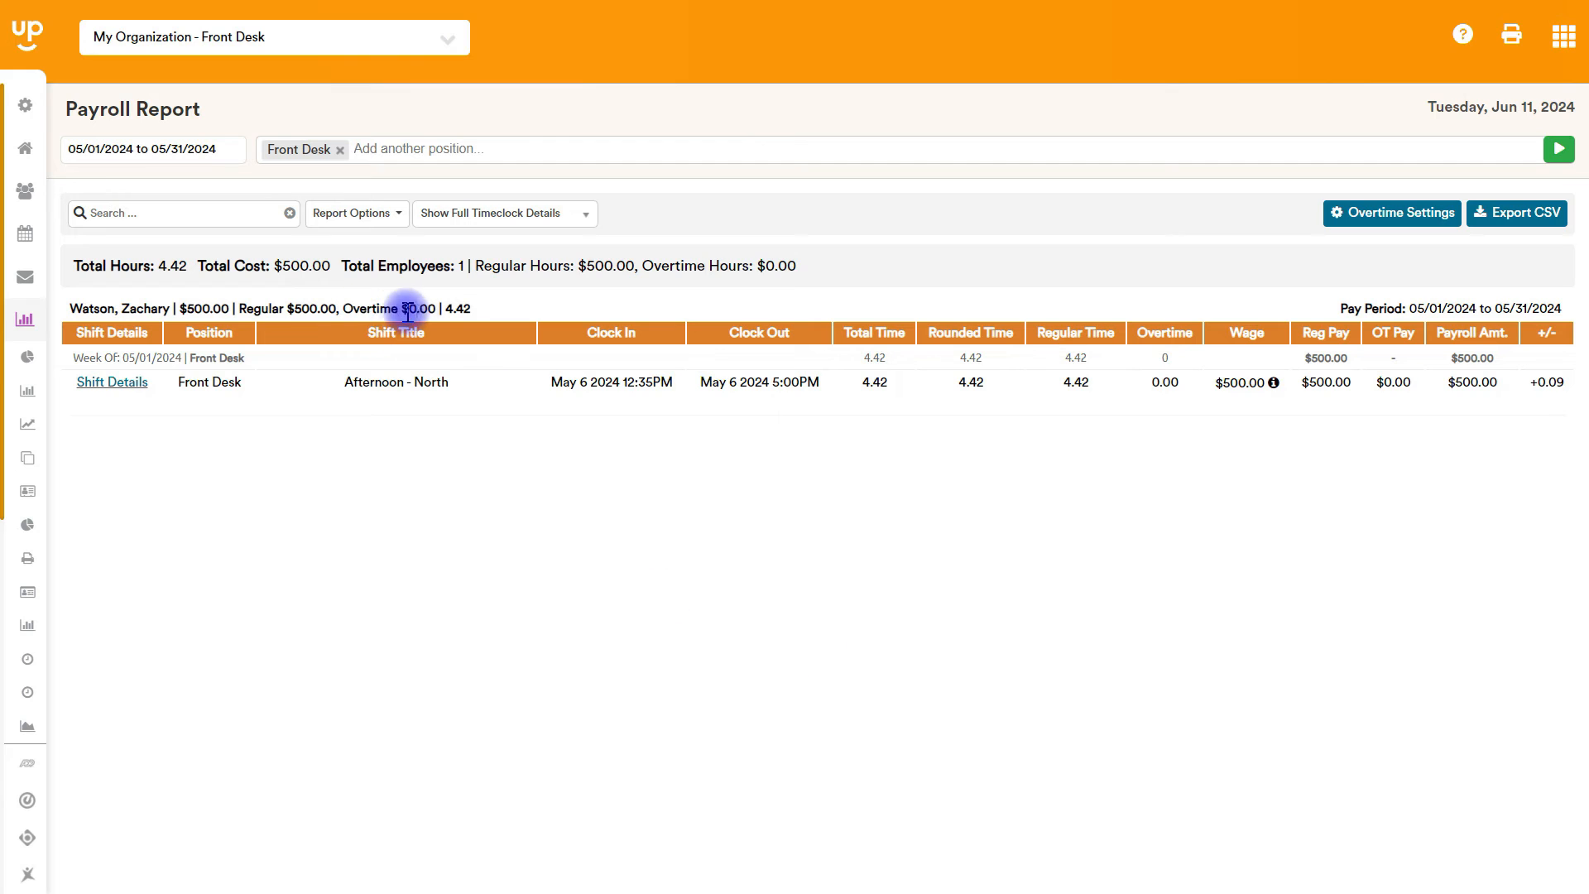
Change the report's Time Format to Hour & Minute and apply it to the report
left_click(364, 212)
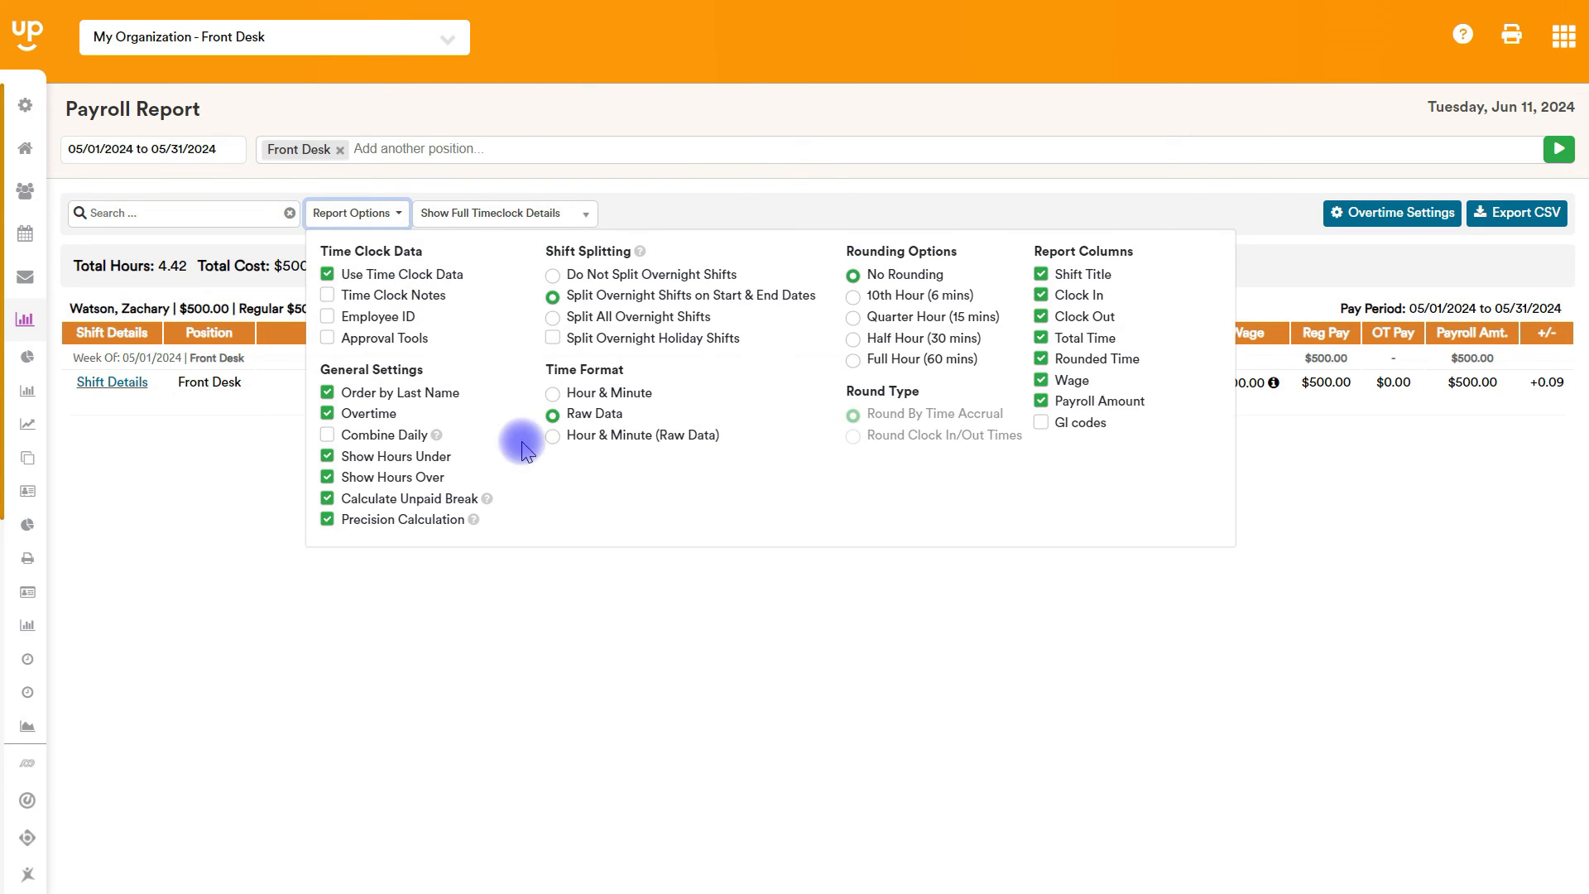
left_click(553, 394)
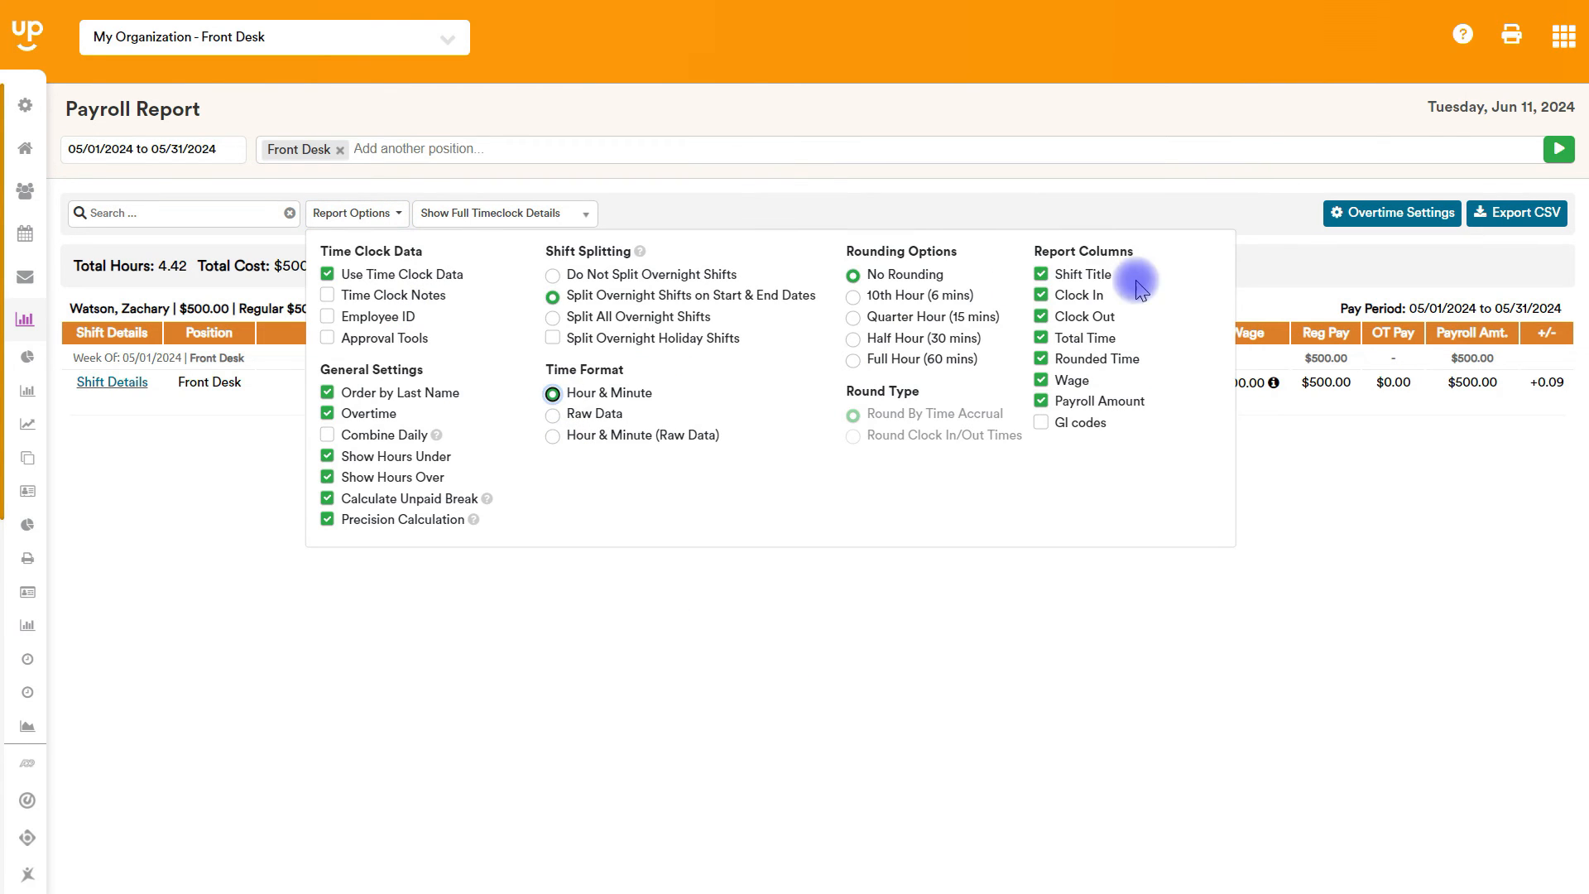
left_click(1235, 279)
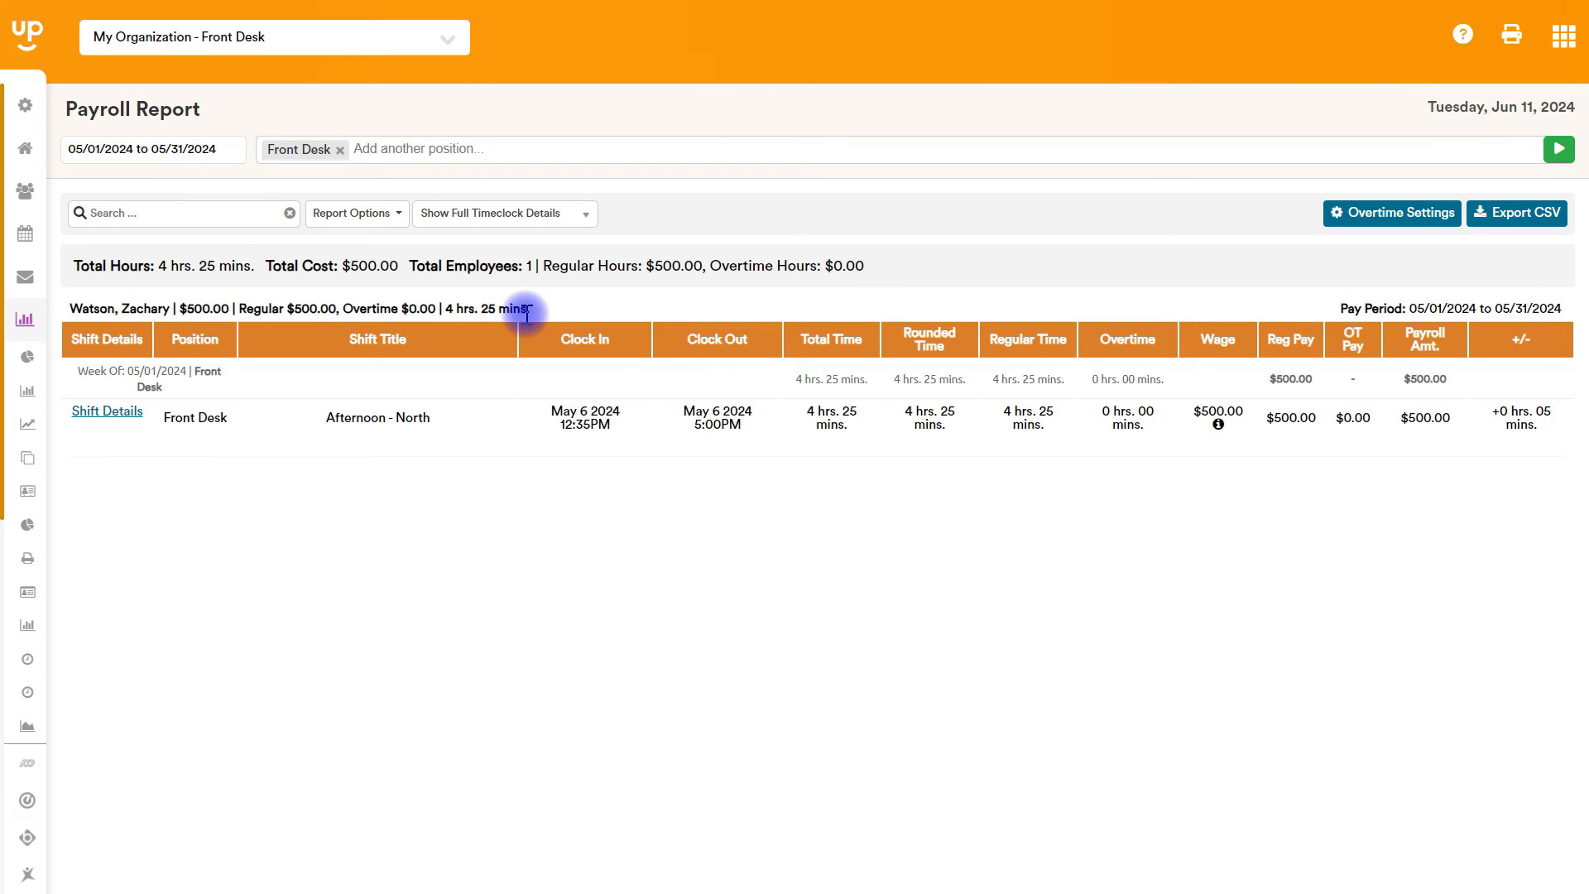
Set the report's rounding to Quarter Hour (15 mins), try Round Clock In/Out Times, and return the round type to Round By Time Accrual
left_click(377, 217)
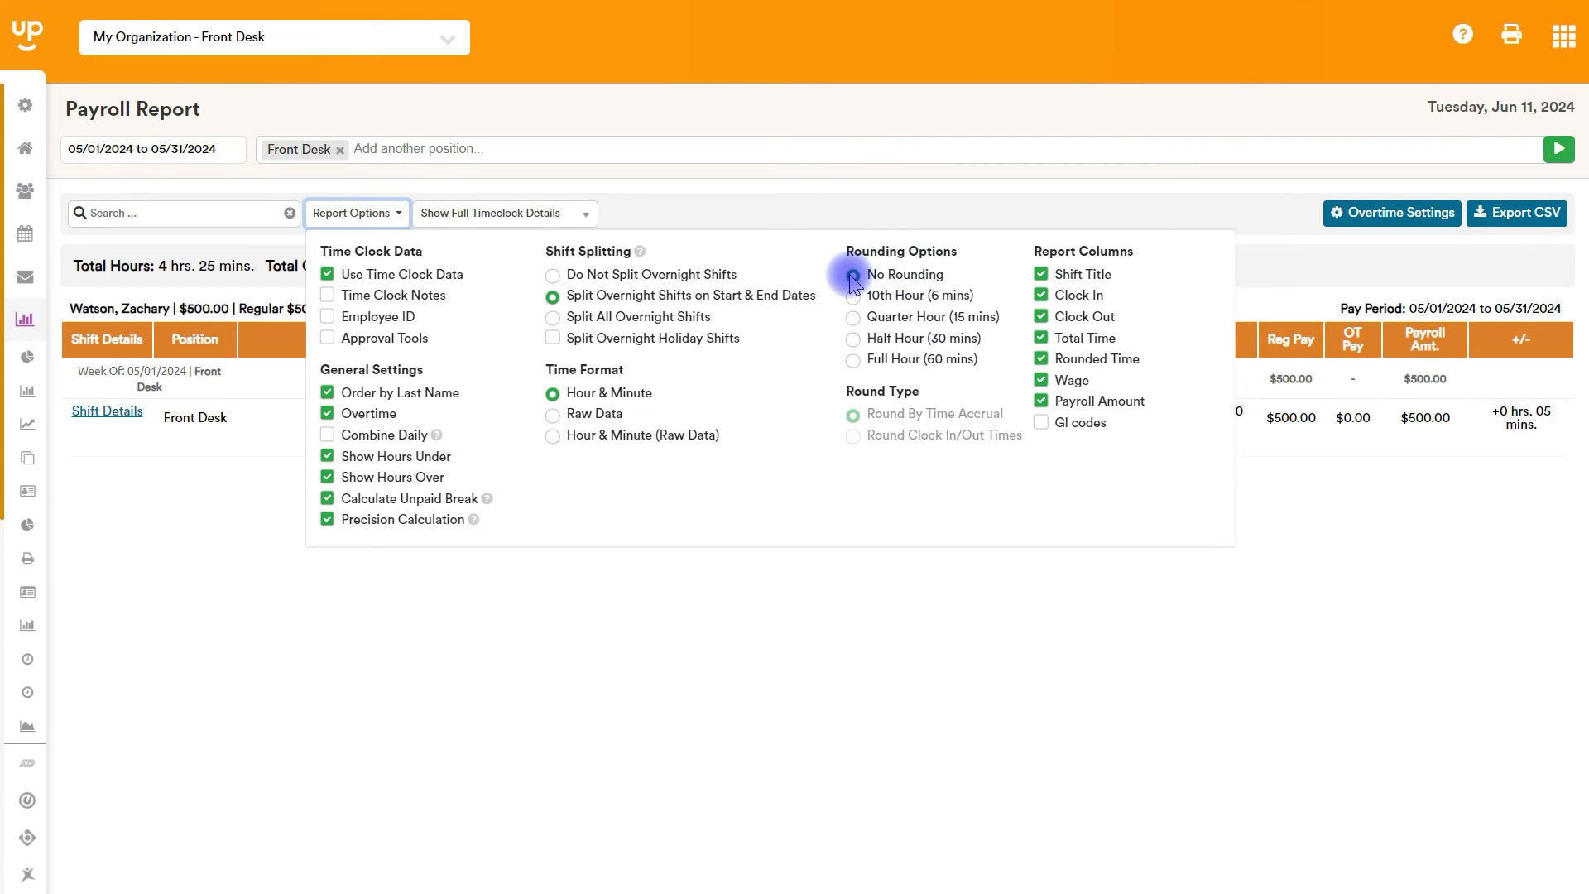
left_click(854, 317)
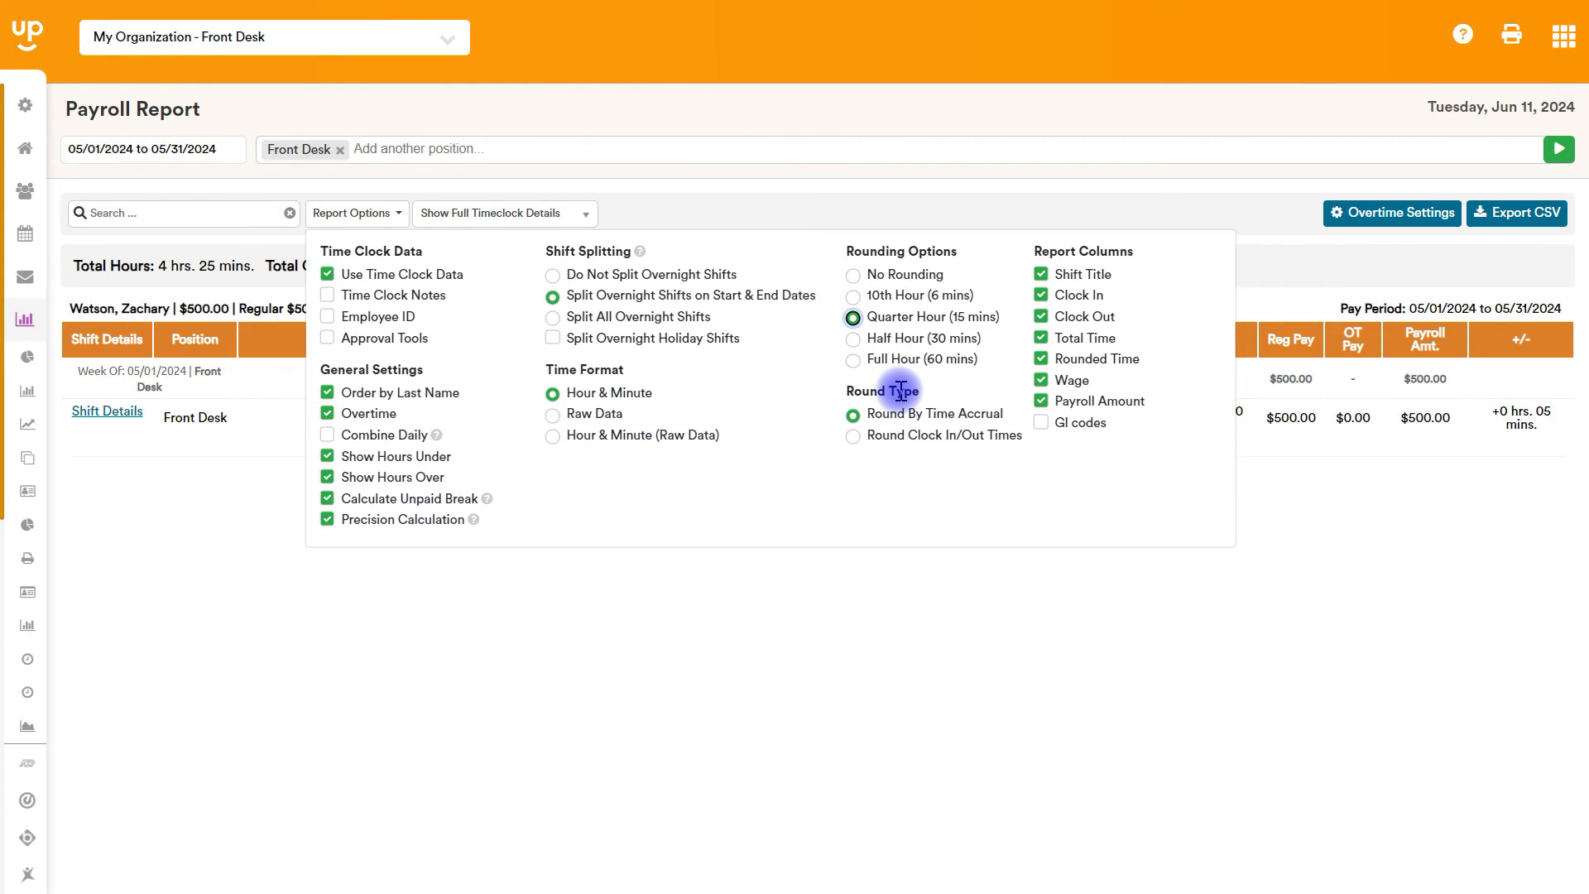
left_click(852, 318)
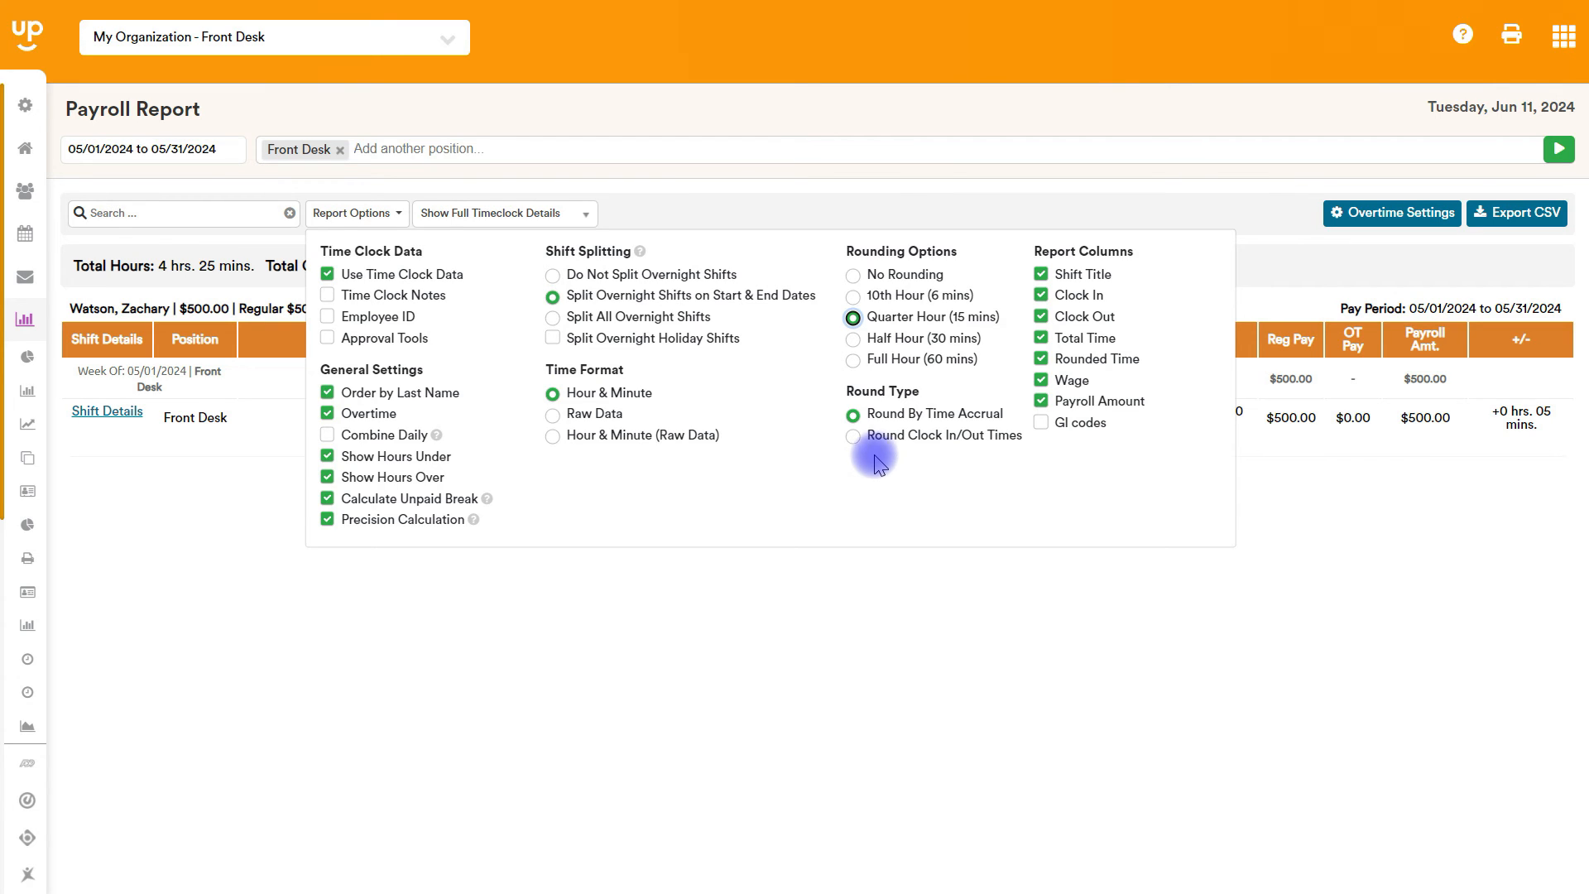
left_click(852, 436)
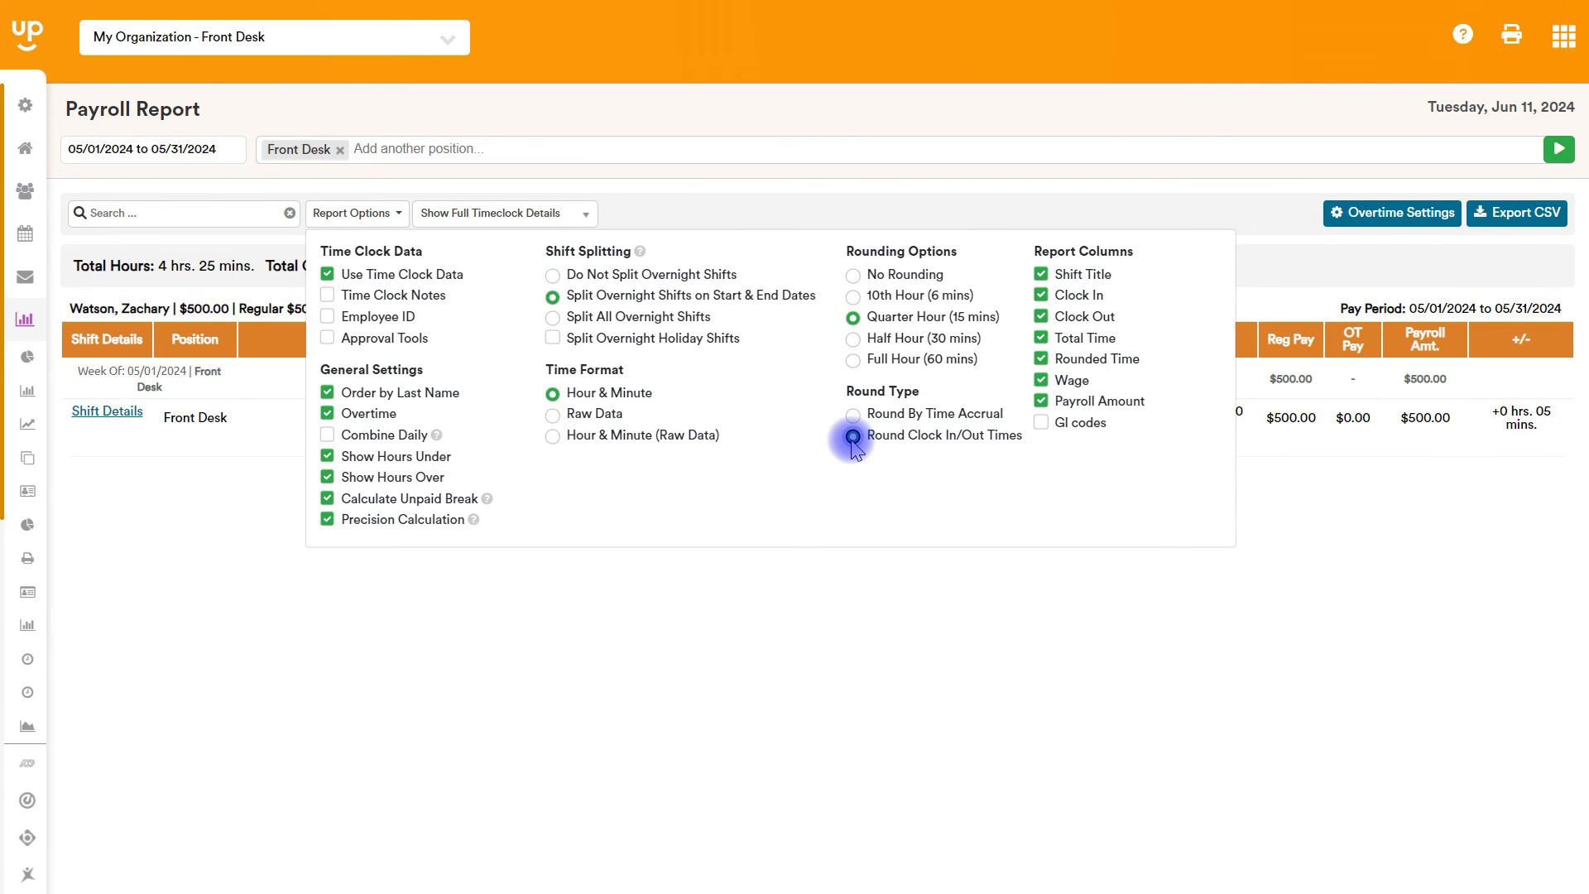
left_click(852, 415)
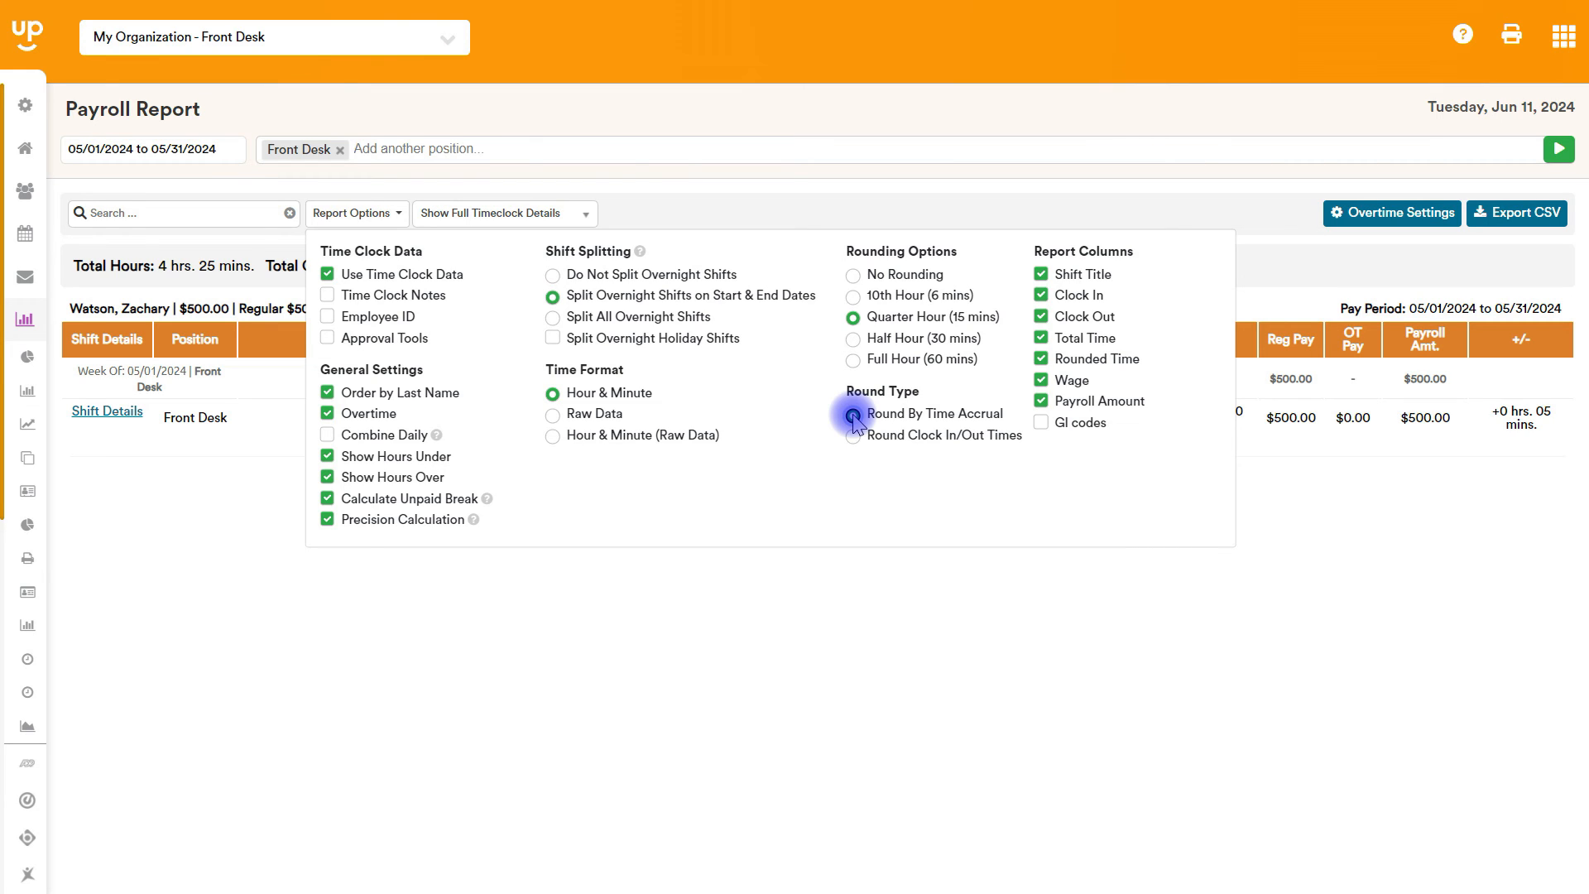
Try hiding the Shift Title, Clock In, Clock Out and Wage columns, restore all except Shift Title, and apply the options
left_click(1042, 276)
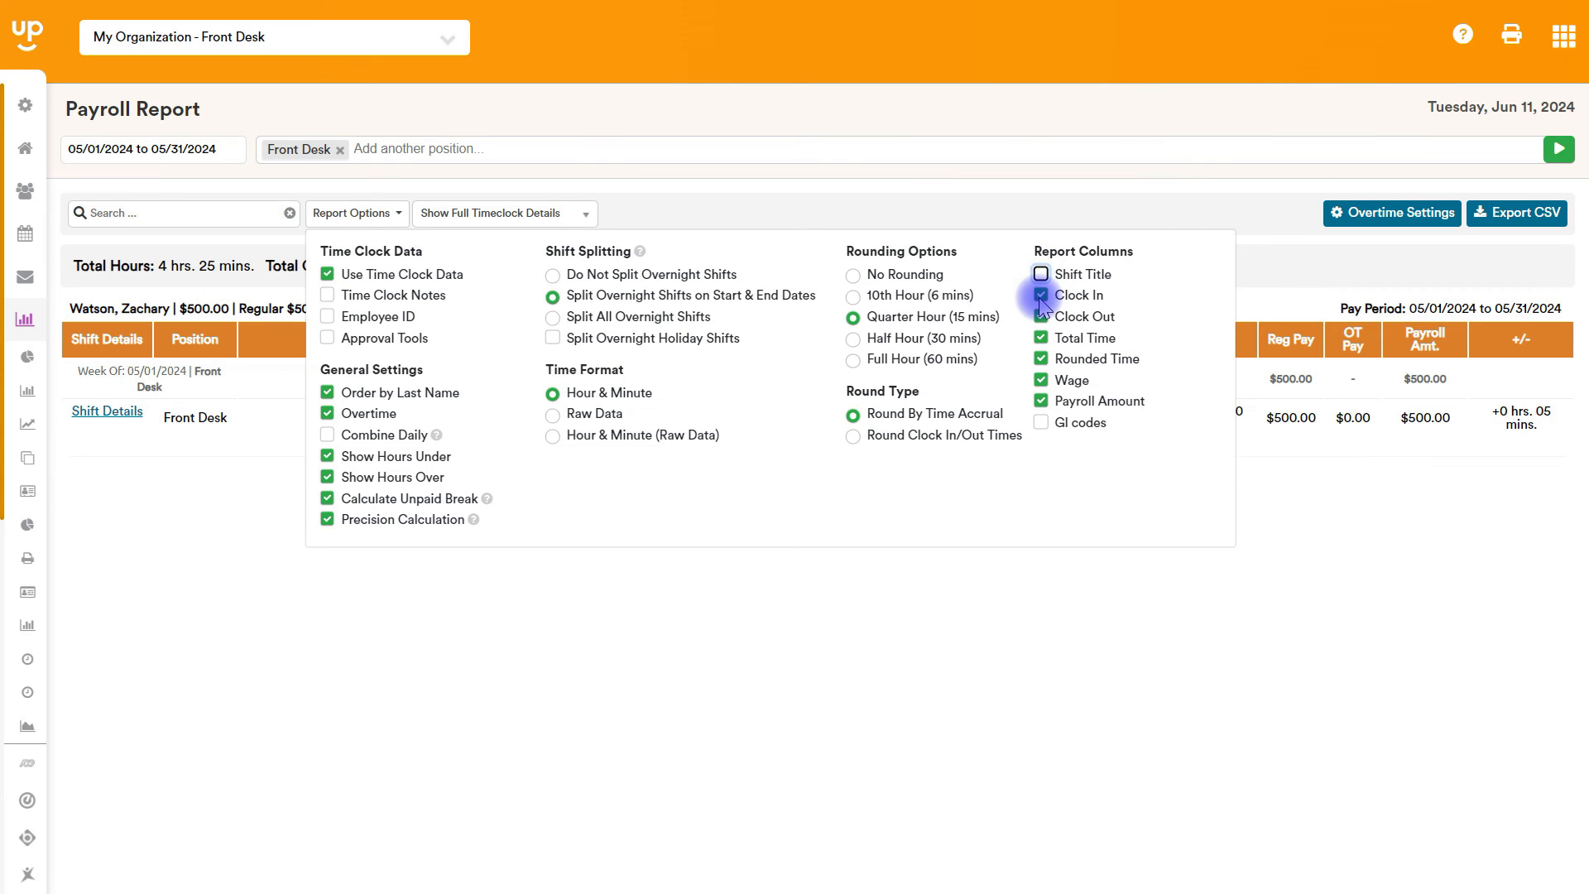
left_click(1041, 297)
left_click(1041, 317)
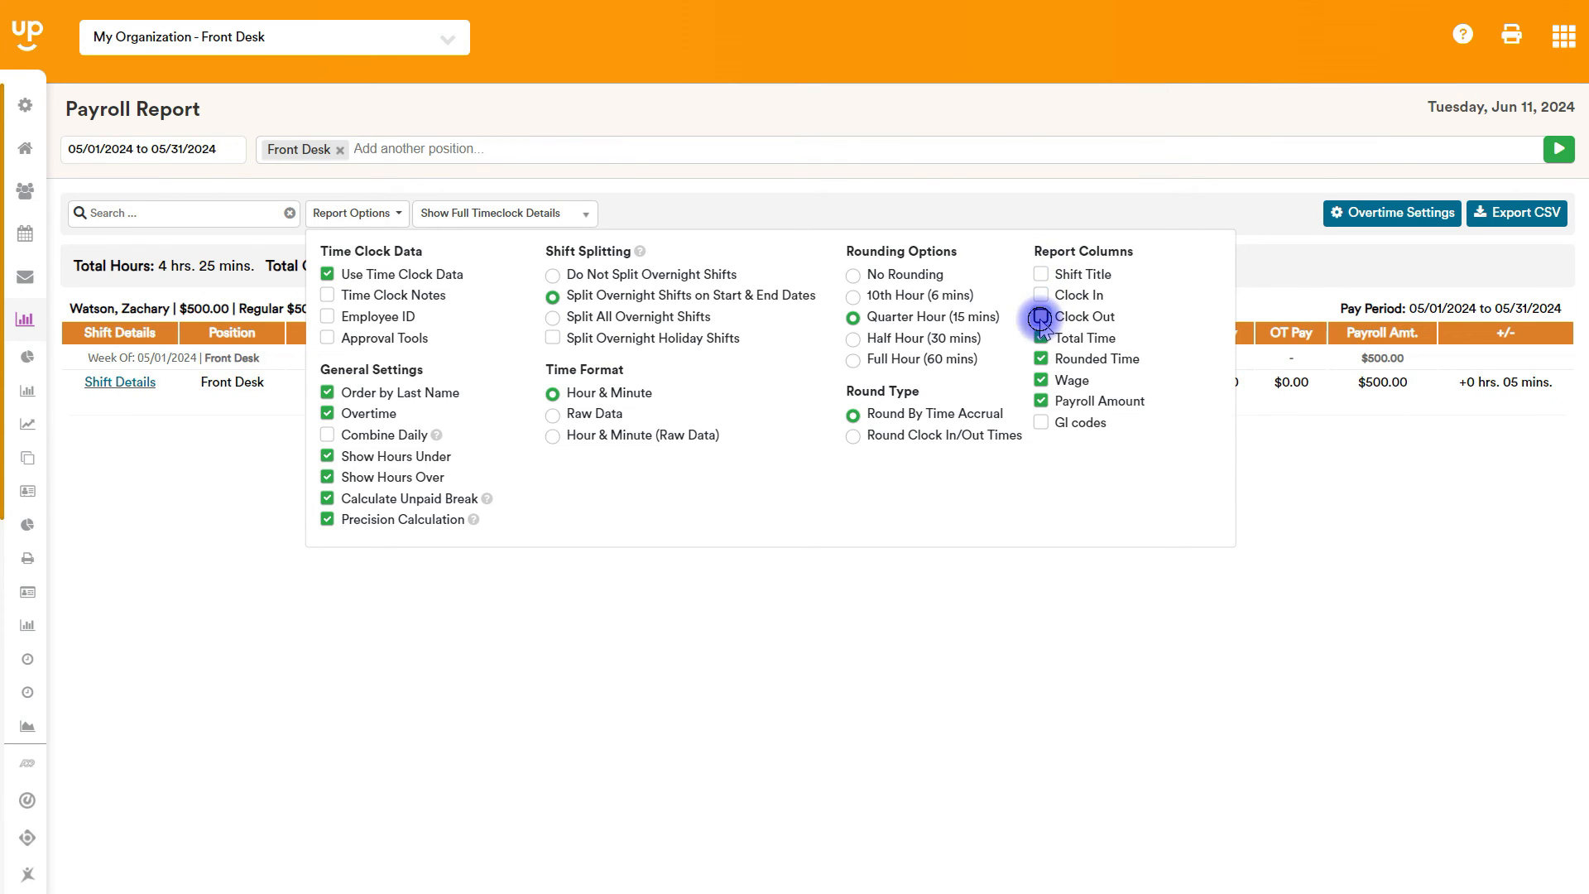
left_click(1042, 318)
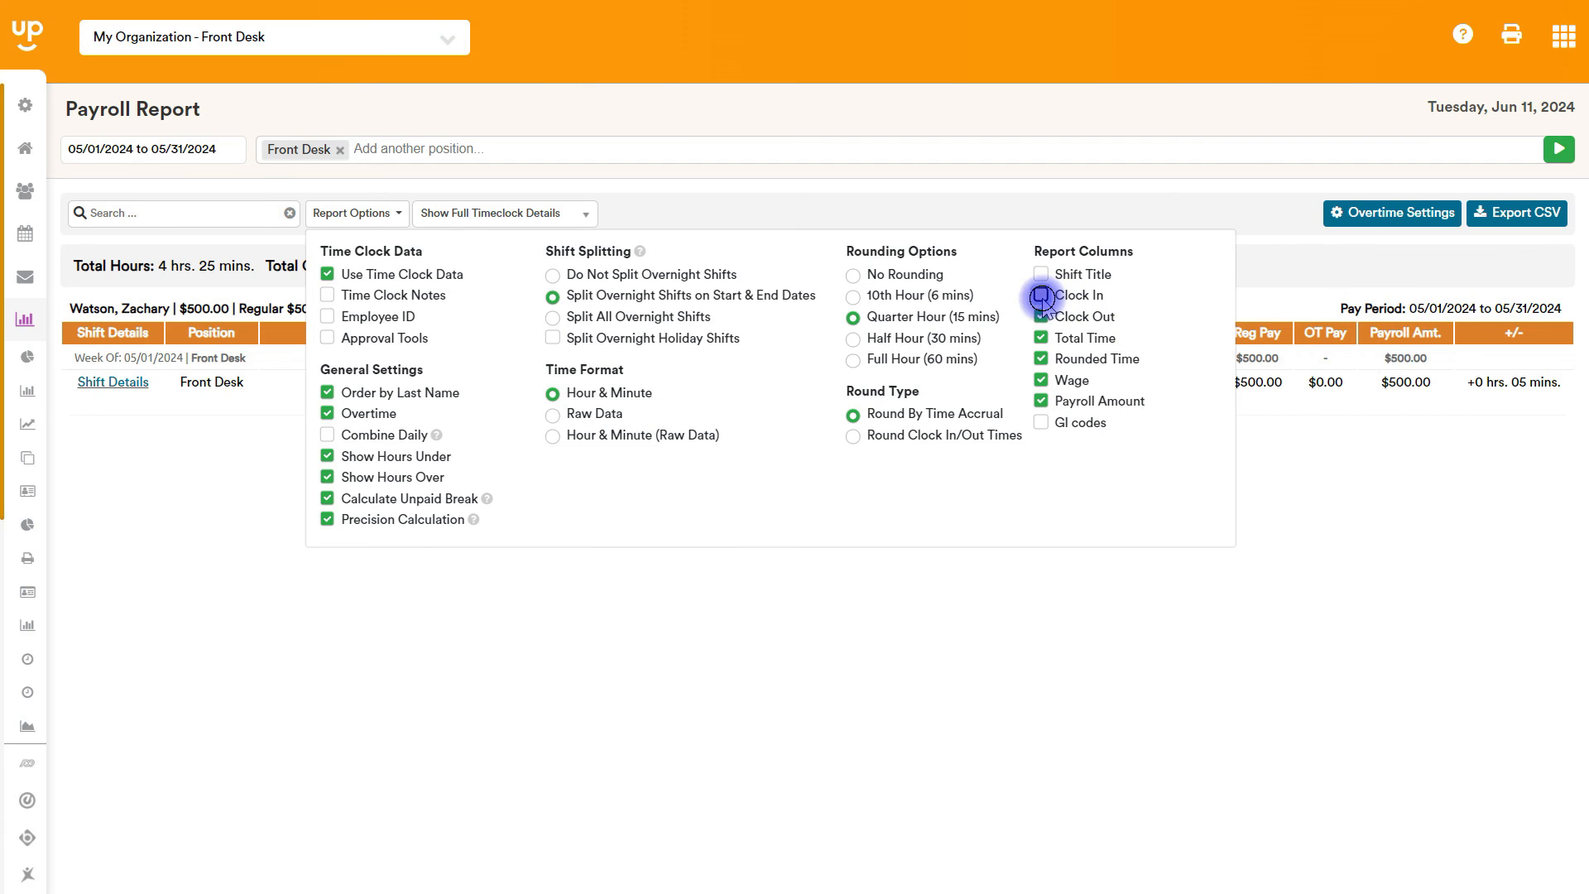
left_click(1042, 297)
left_click(1042, 381)
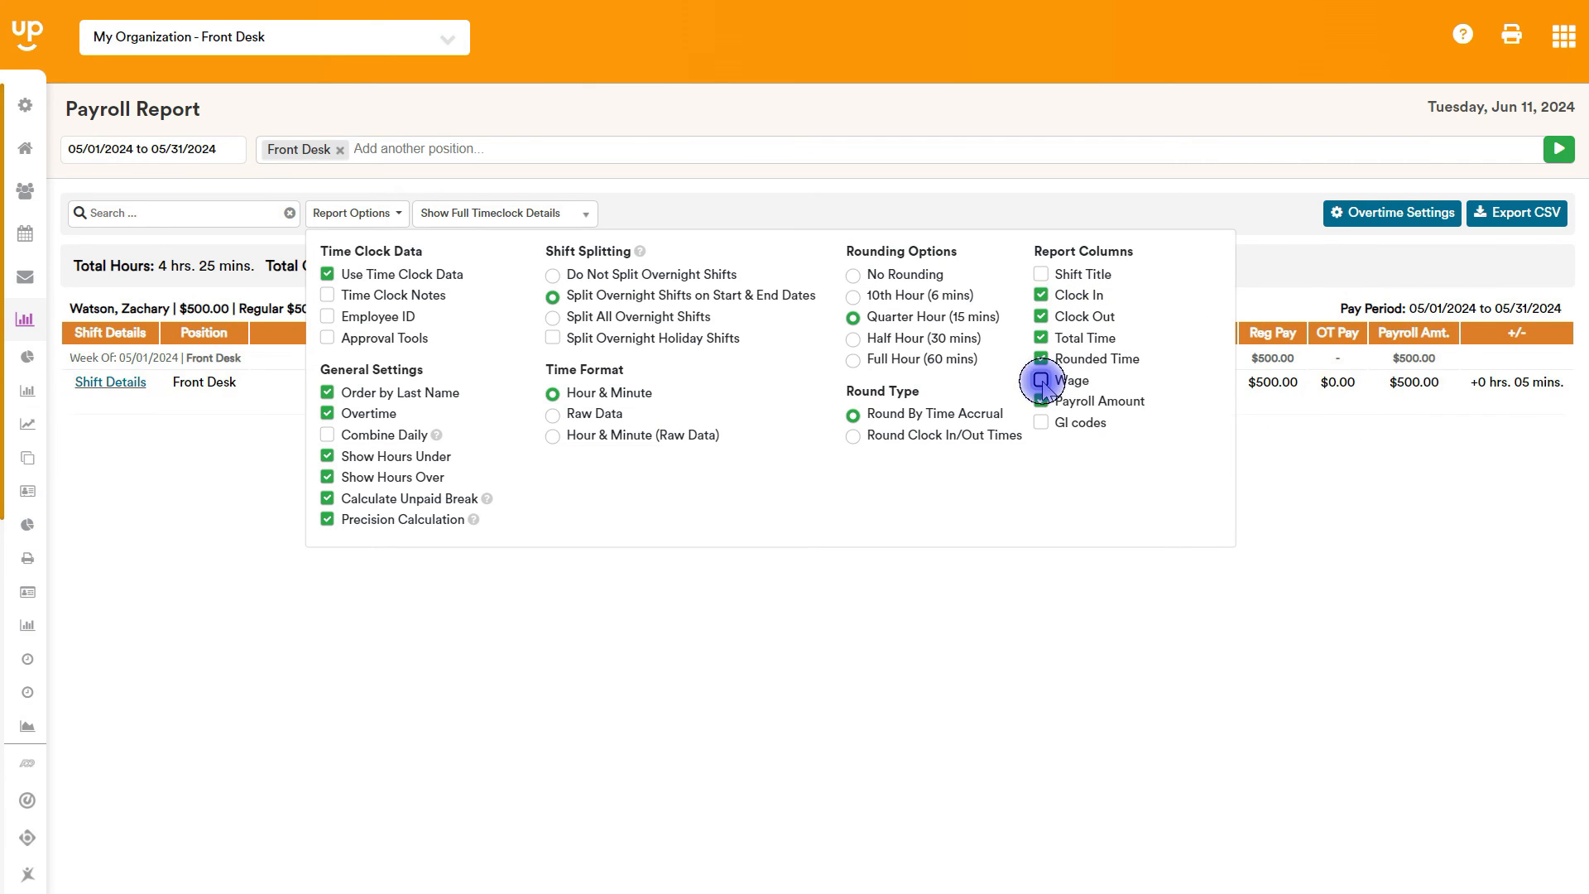
left_click(1042, 381)
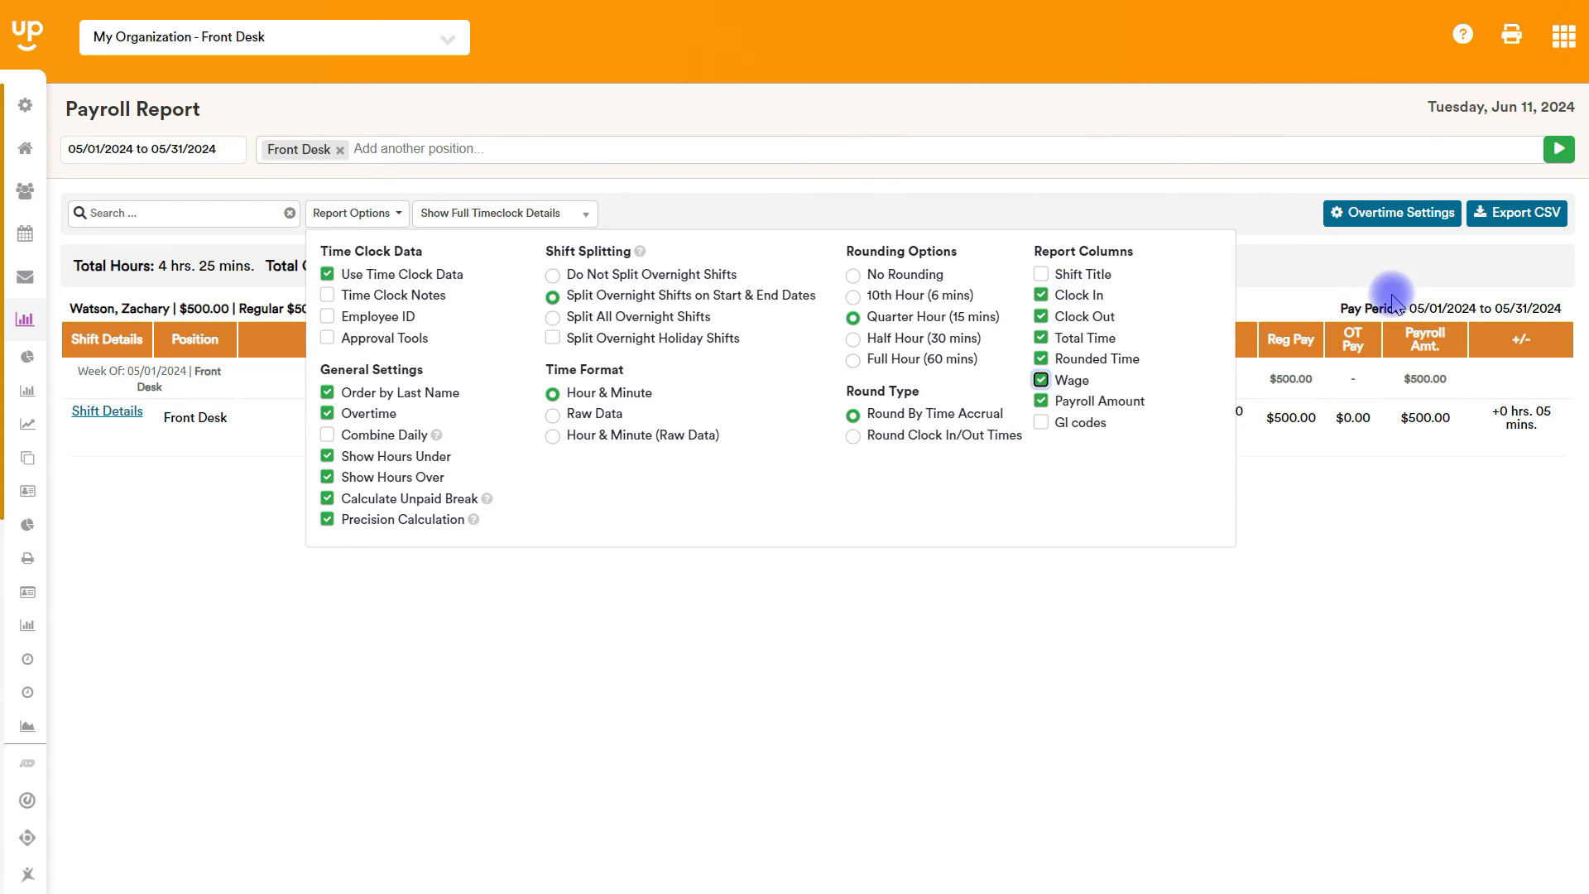
left_click(1269, 222)
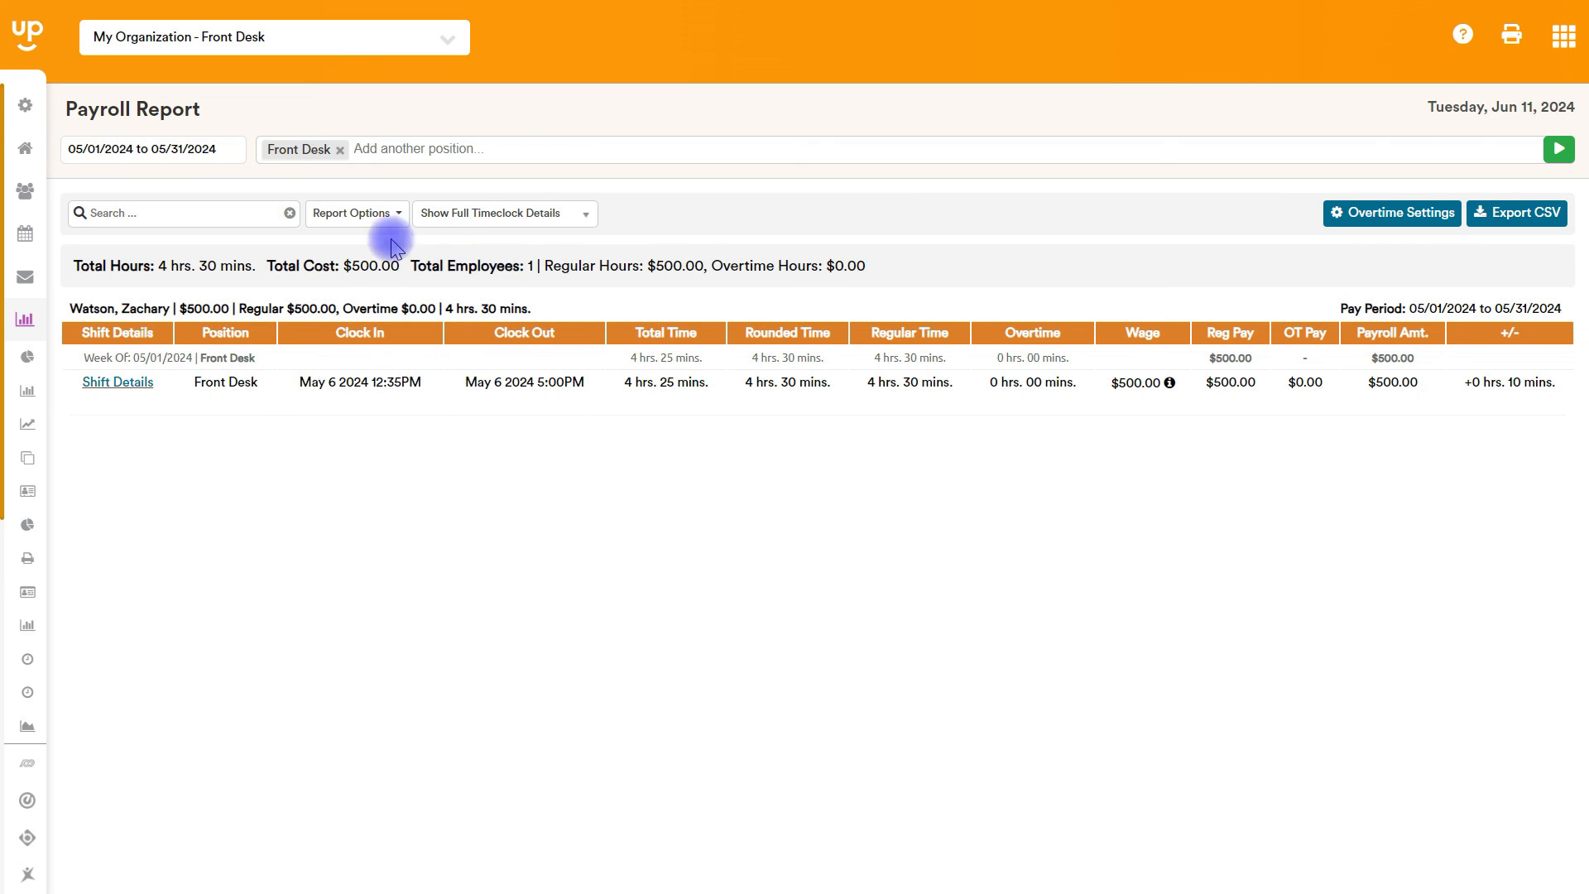
View the report as Employee Totals Only and as Employee & Position Totals, and return it to Show Full Timeclock Details
left_click(528, 213)
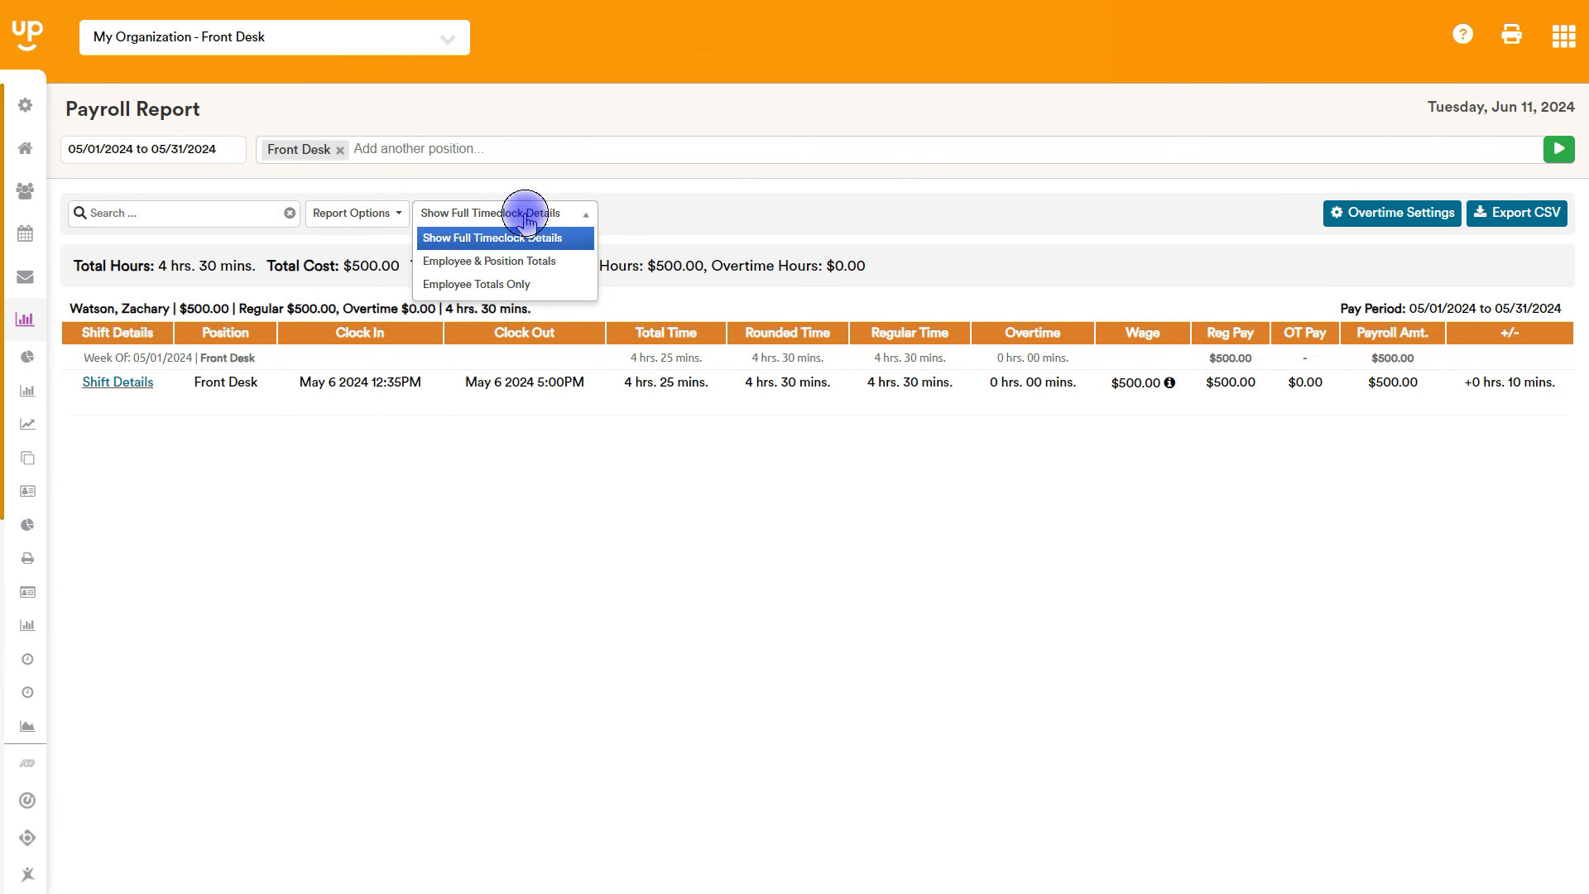
left_click(497, 284)
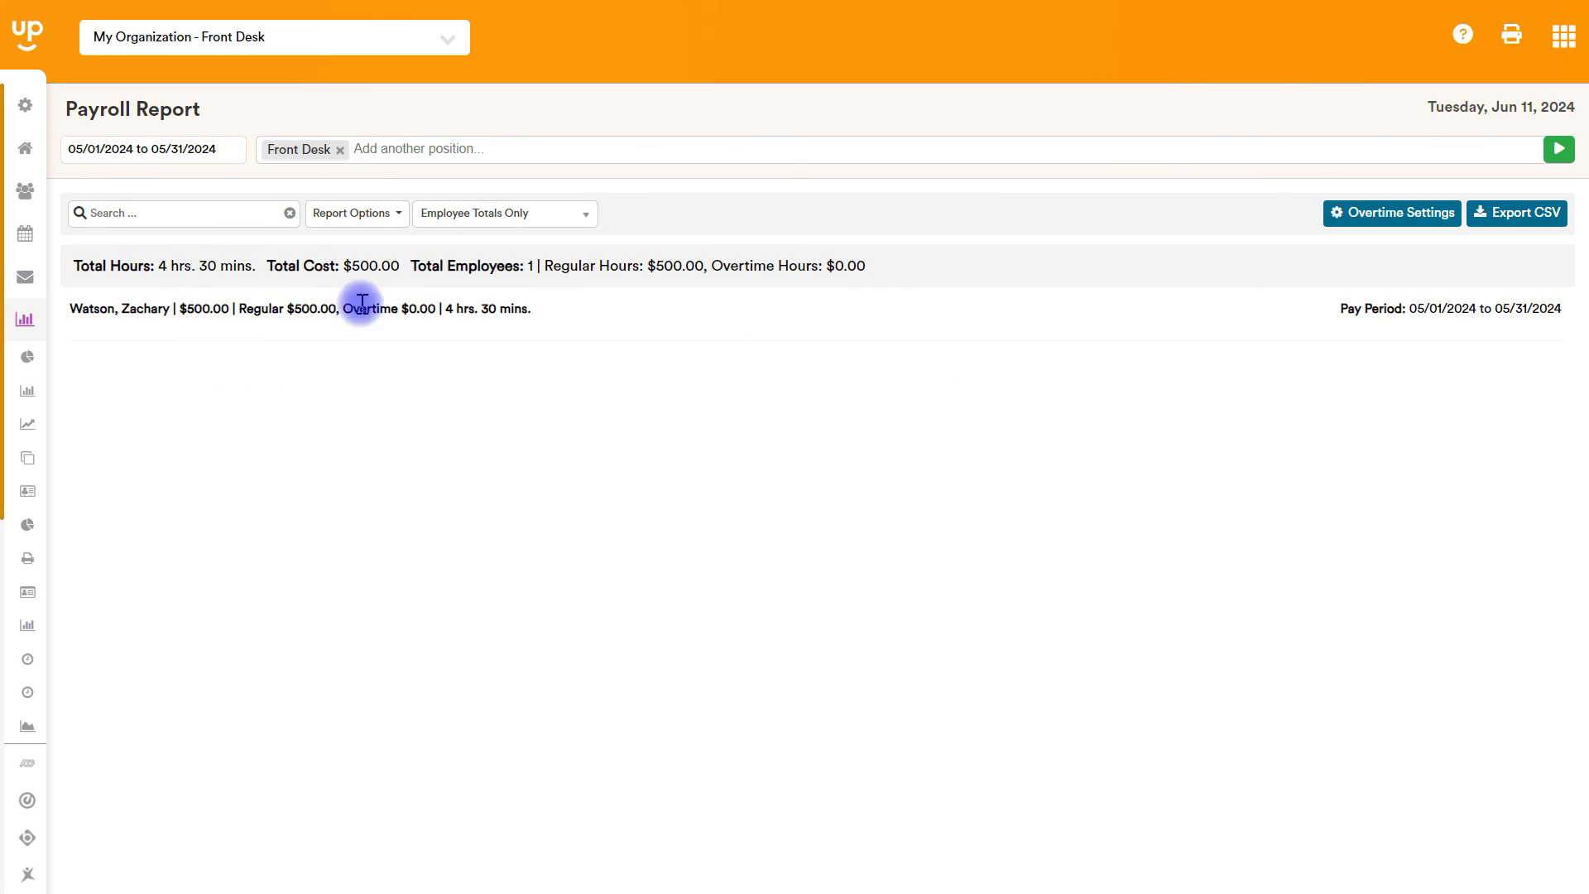
left_click(462, 217)
left_click(476, 260)
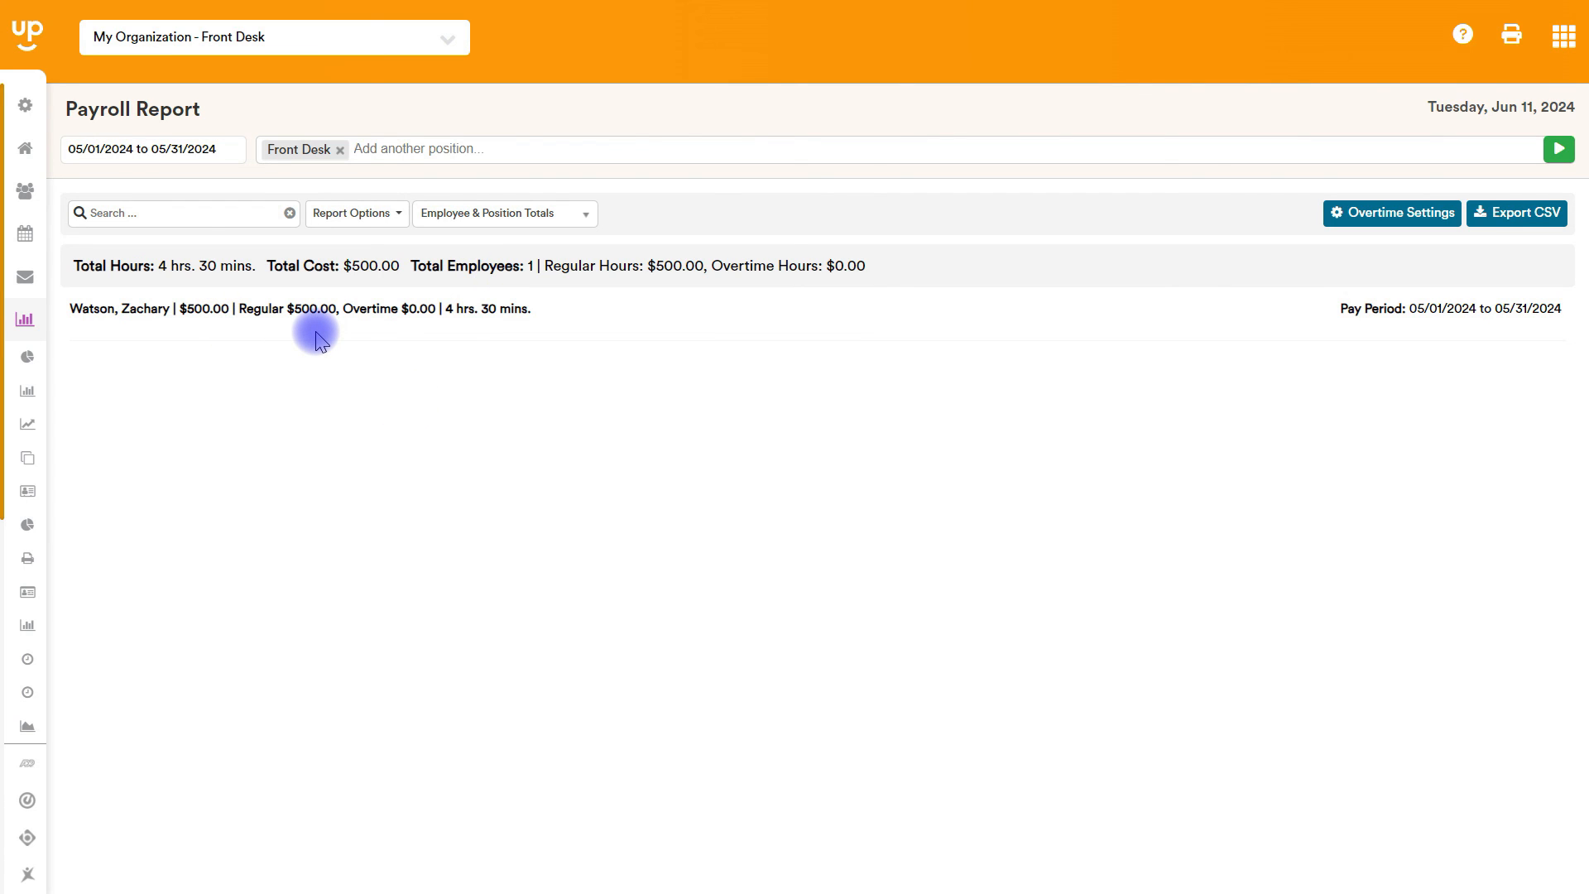
left_click(500, 213)
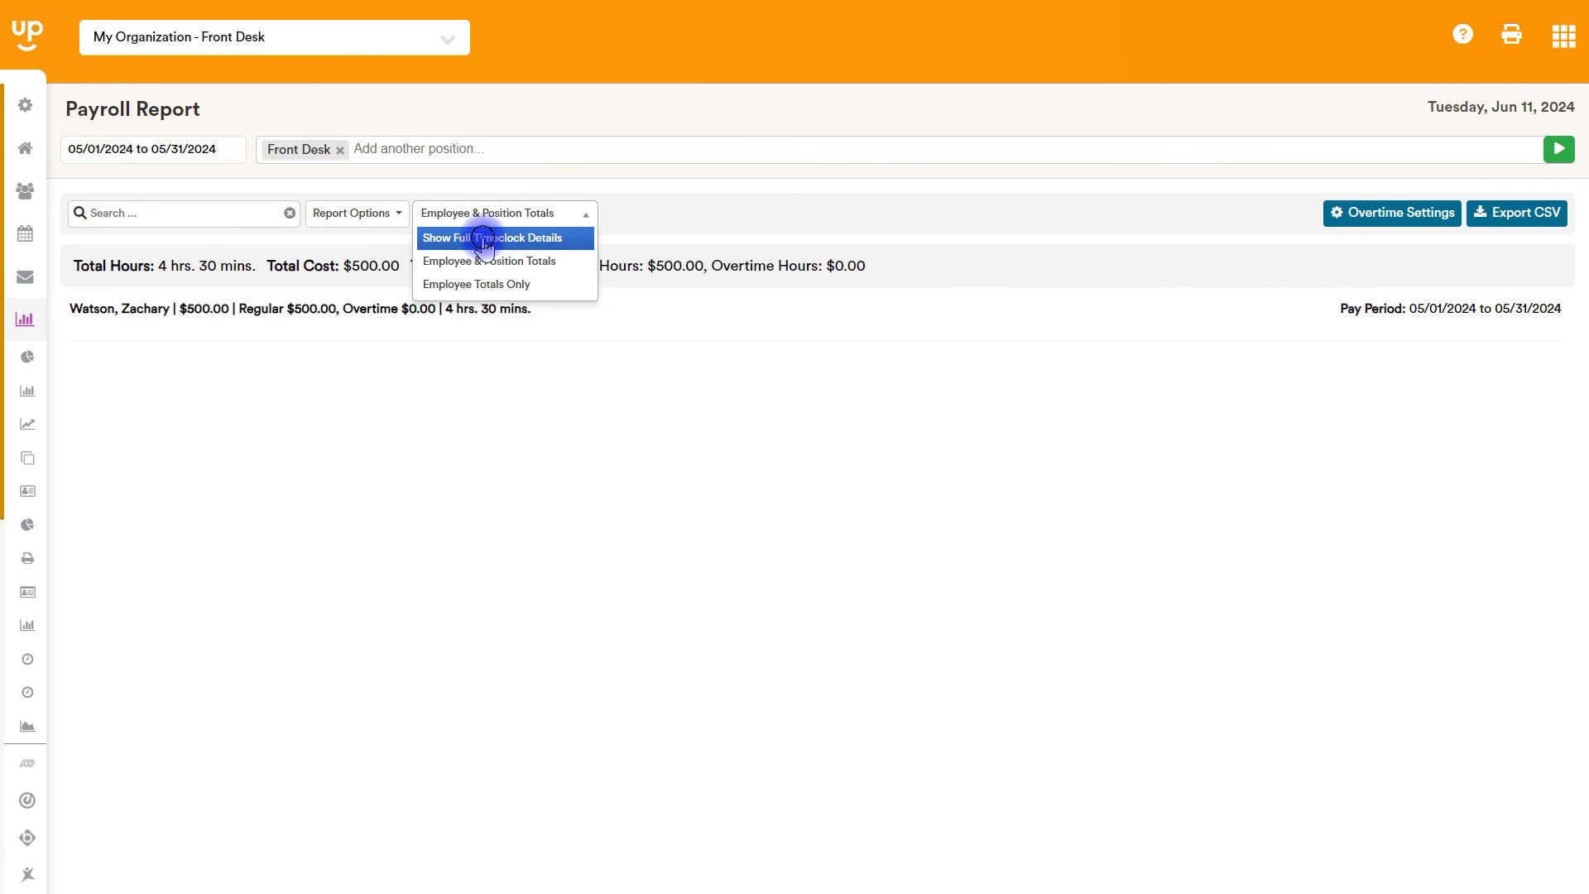
left_click(484, 240)
Turn the Shift Title column back on in the report options and apply it to the report
left_click(158, 214)
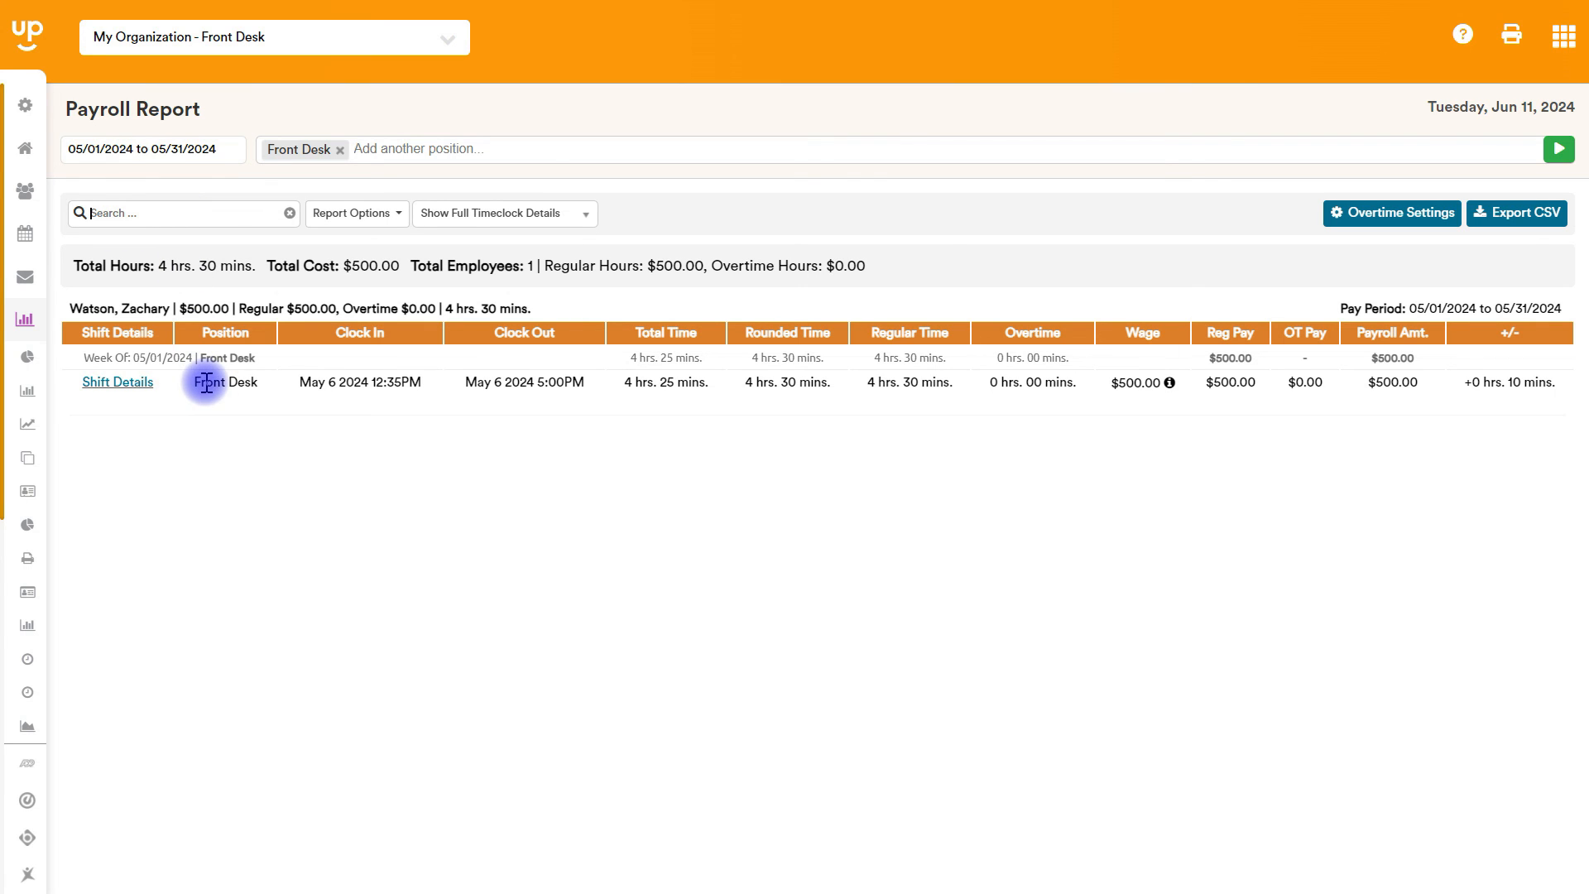
left_click(364, 213)
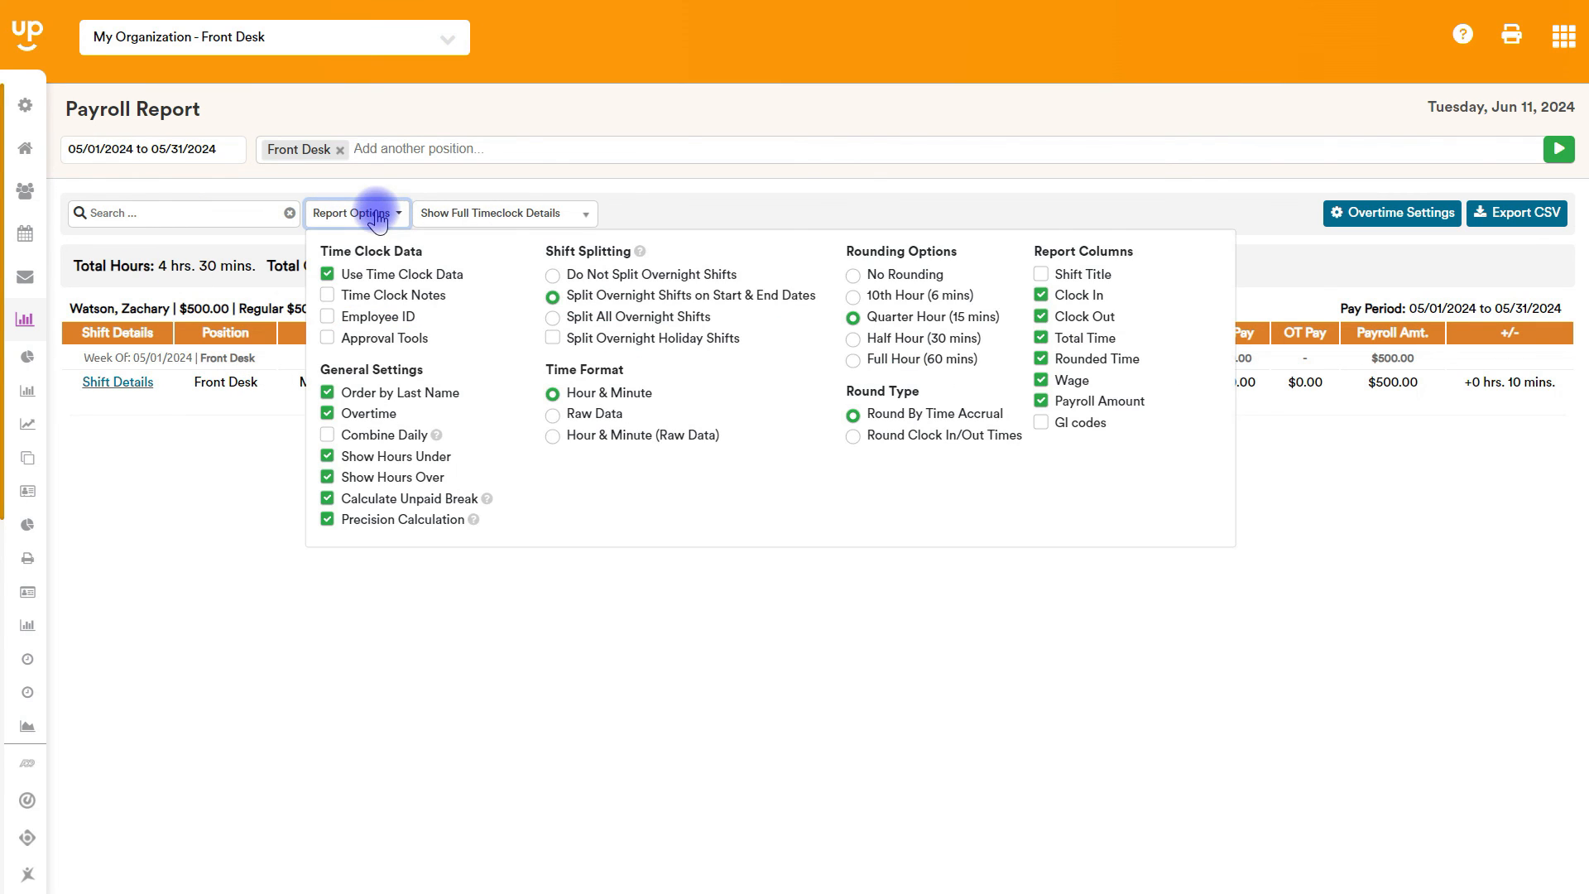
left_click(1041, 276)
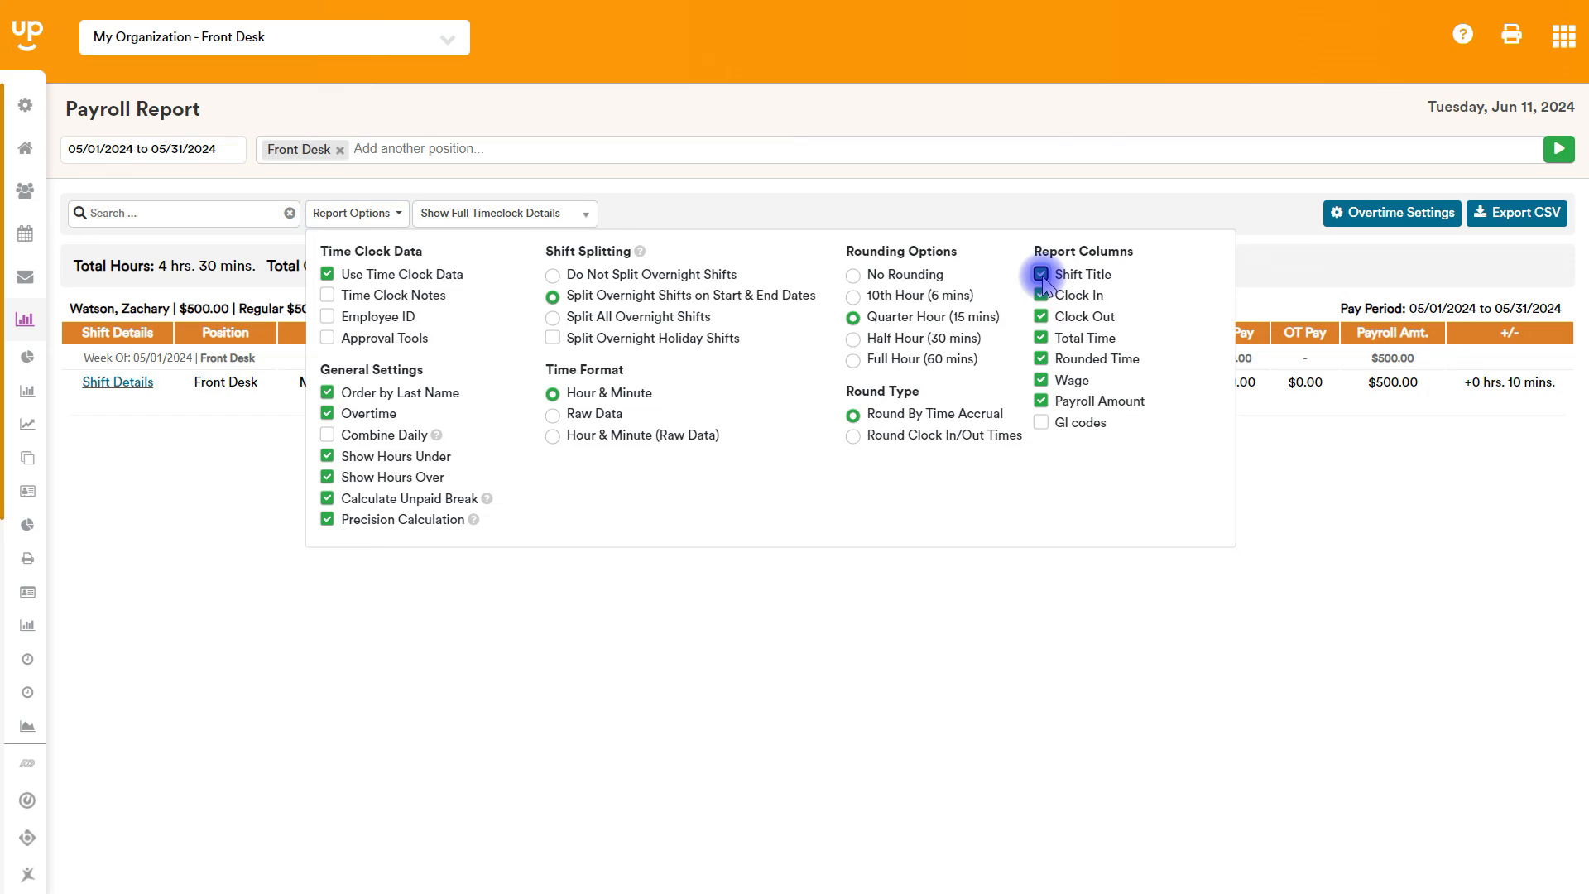
left_click(1319, 286)
Place the cursor in the payroll report's search field
left_click(168, 215)
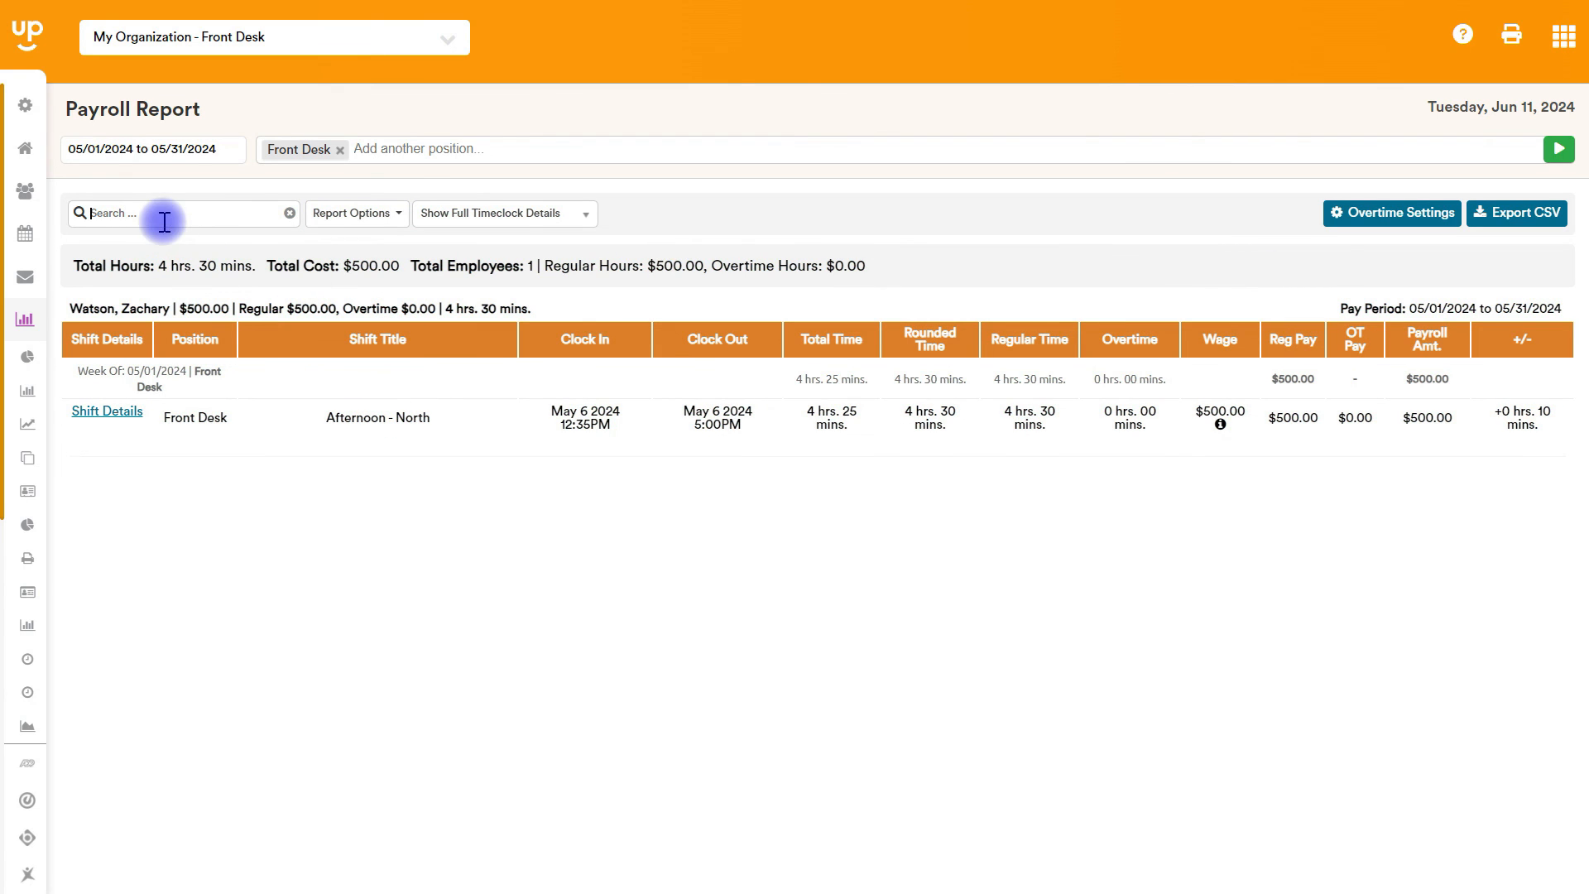